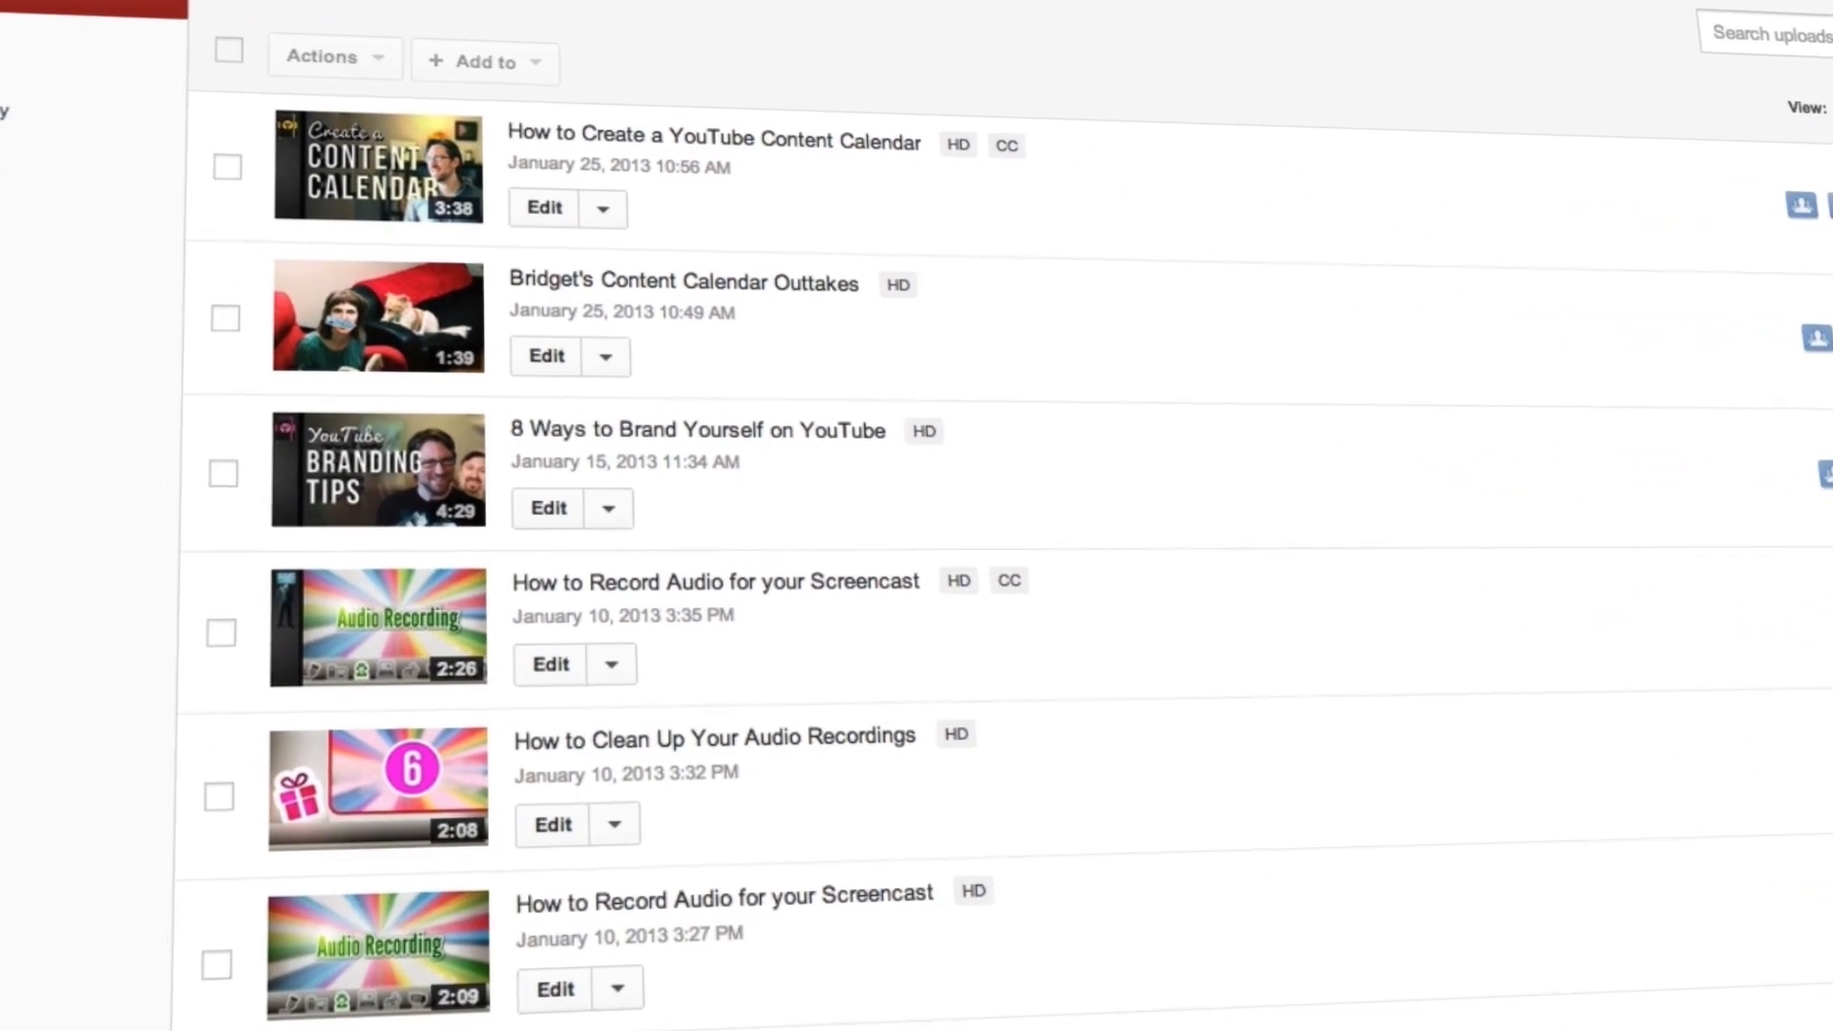
Open the Captions page for '8 Ways to Brand Yourself on YouTube' from its Edit menu
click(607, 507)
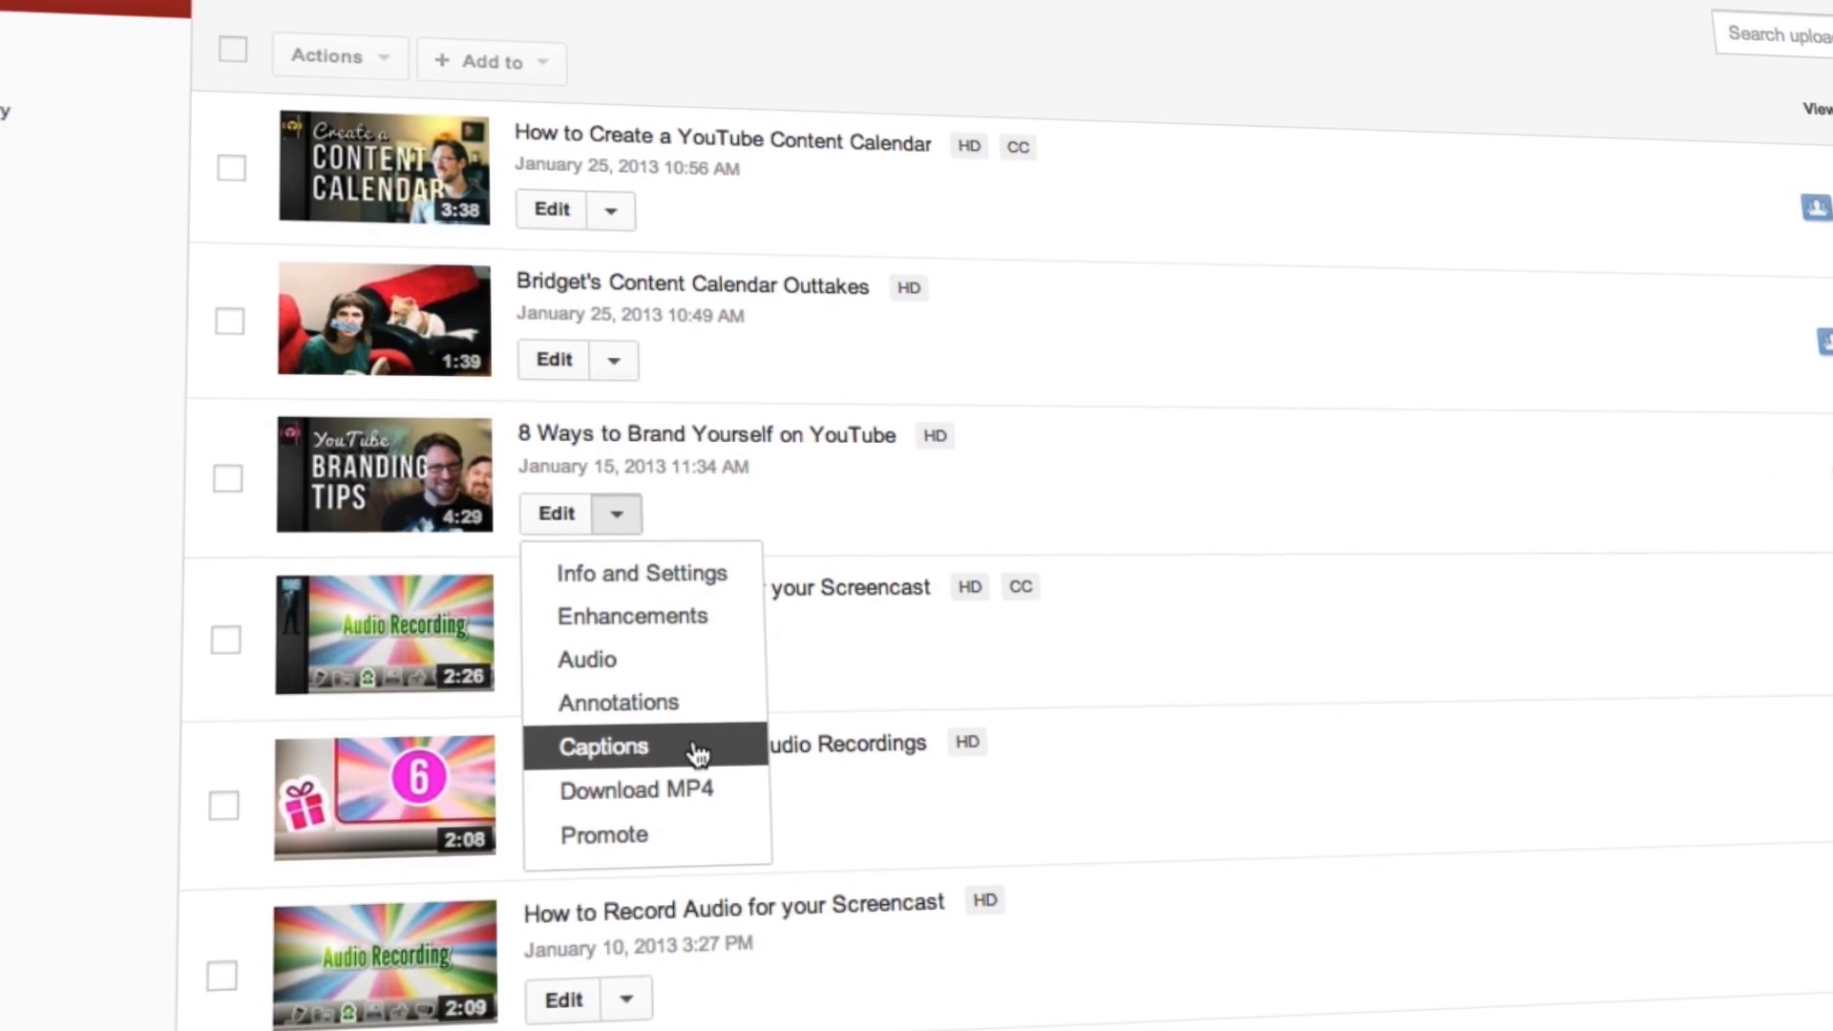
click(698, 756)
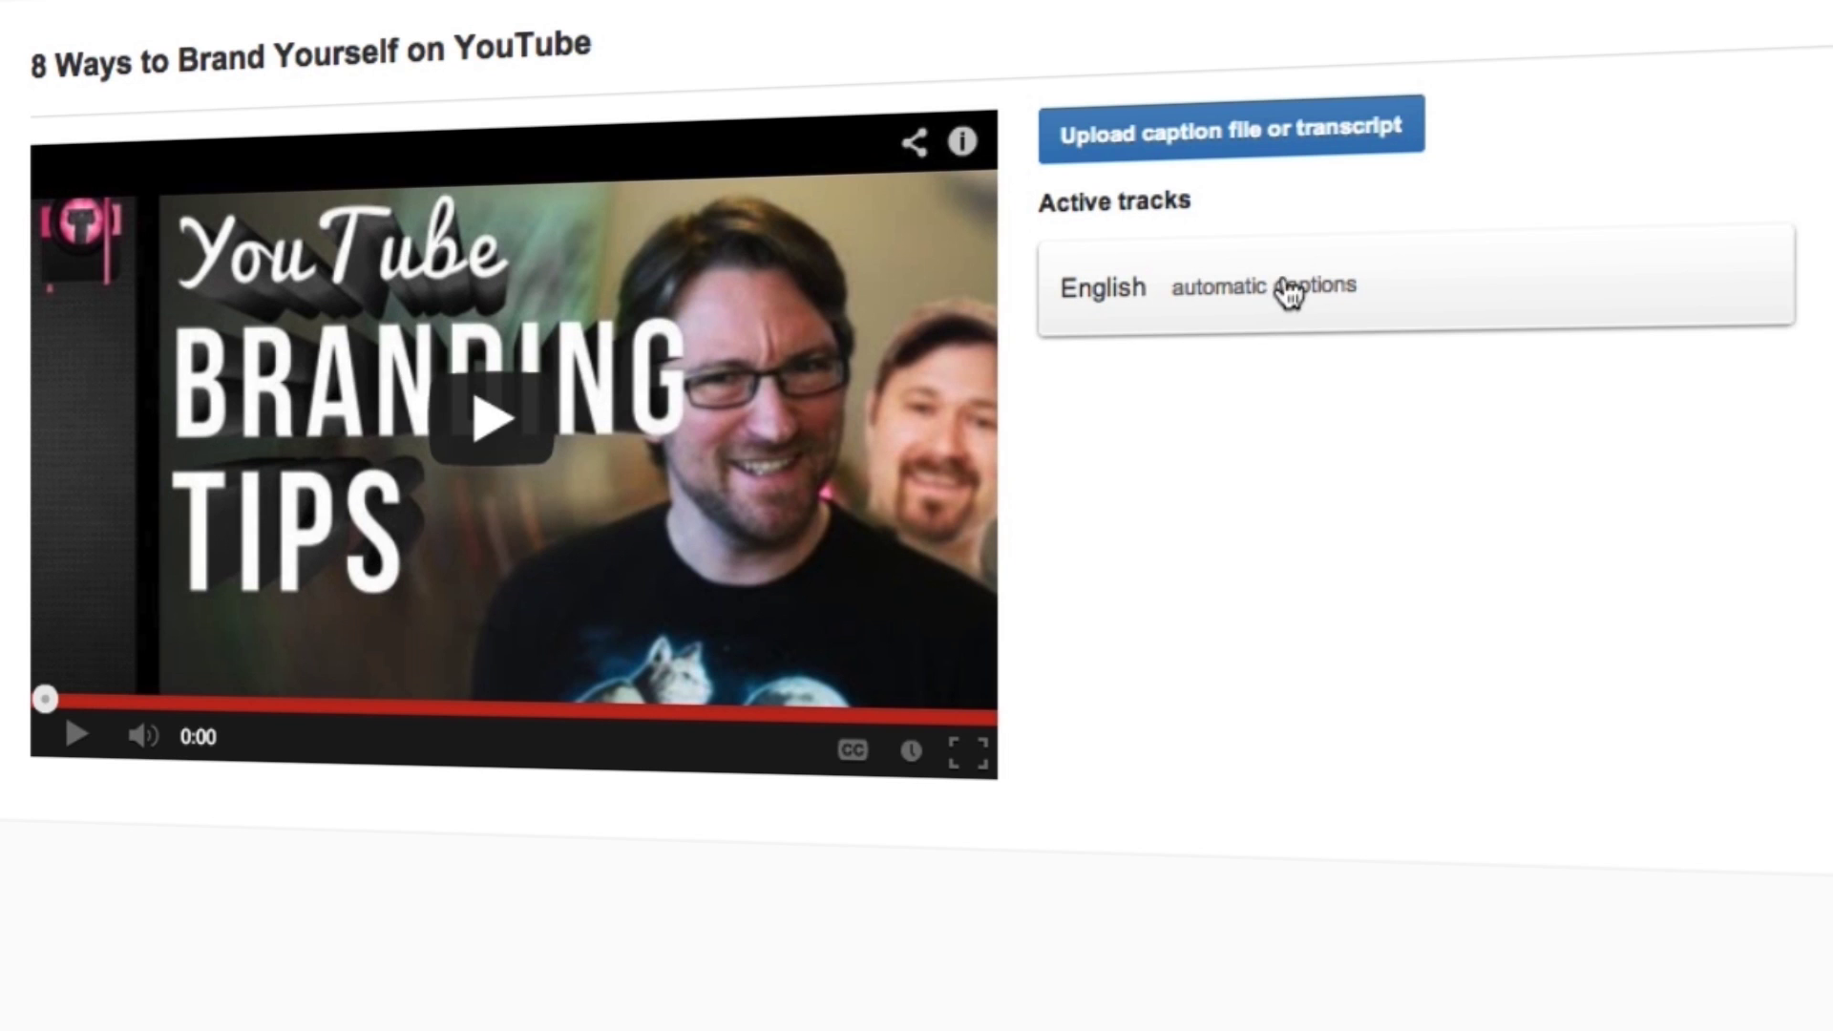
Edit the automatic English track and clear the wrong text of the first caption
click(1382, 314)
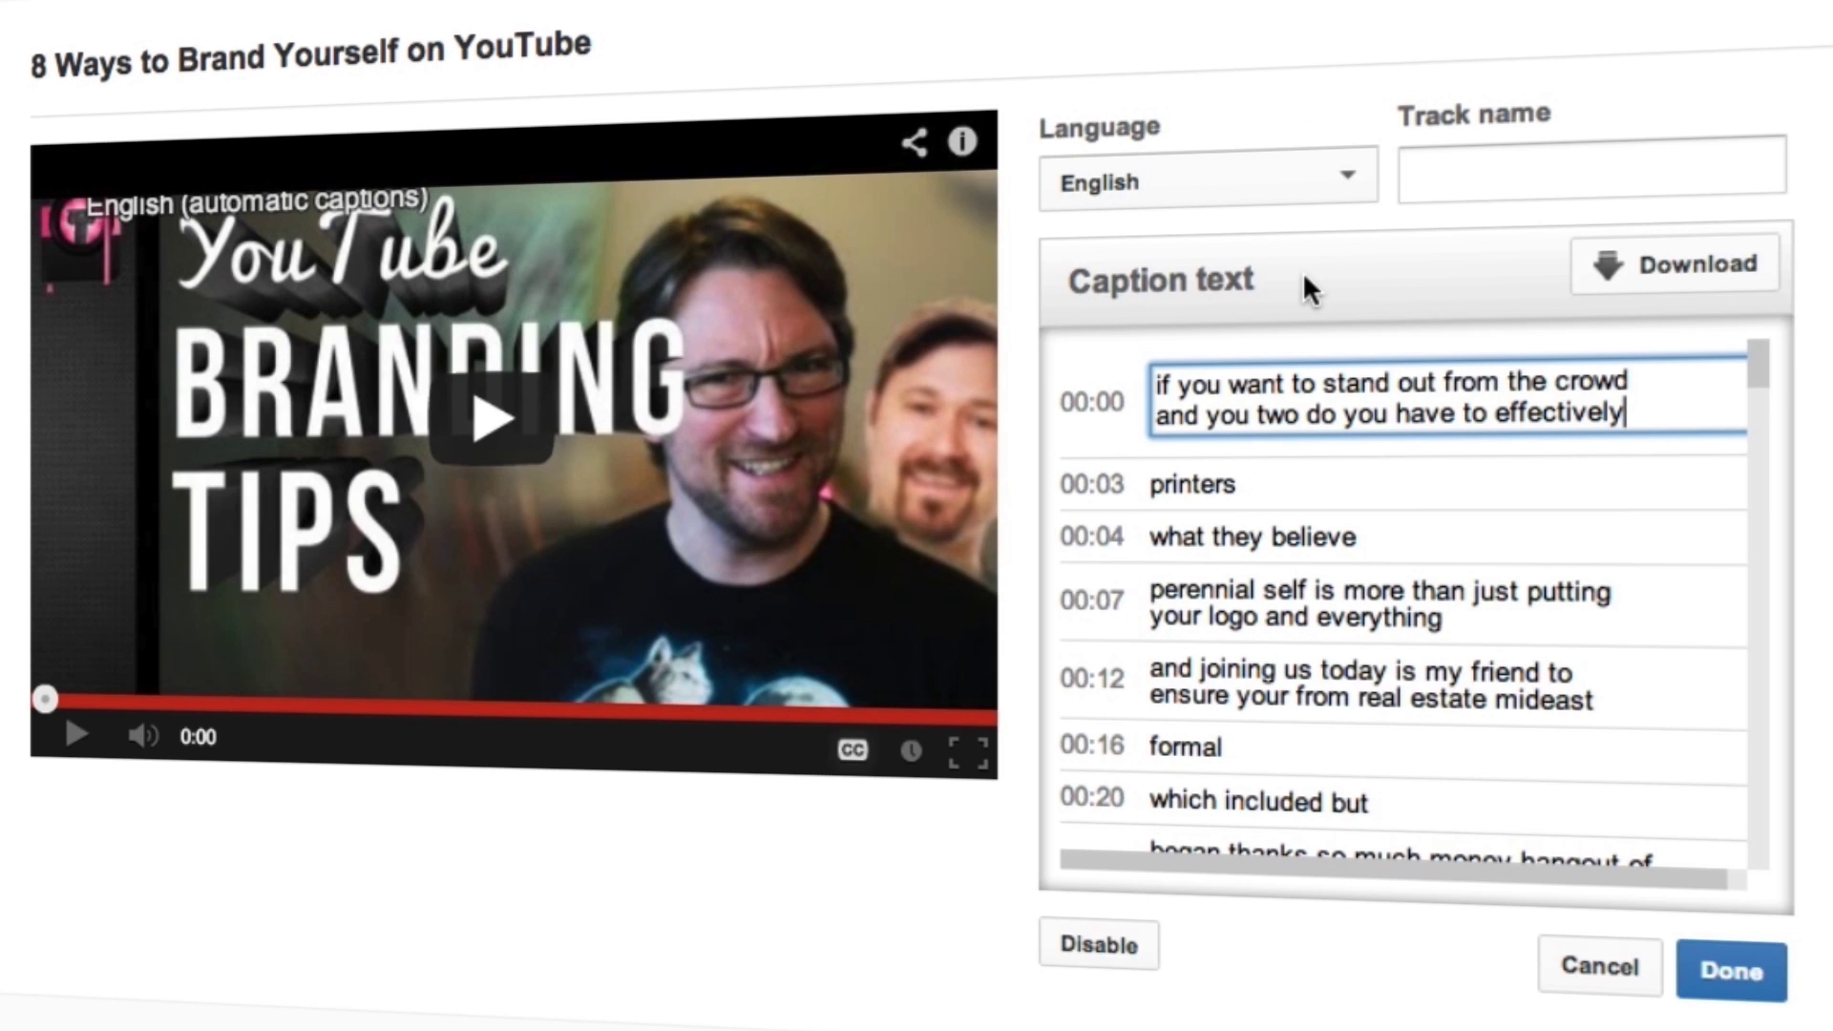
key(End)
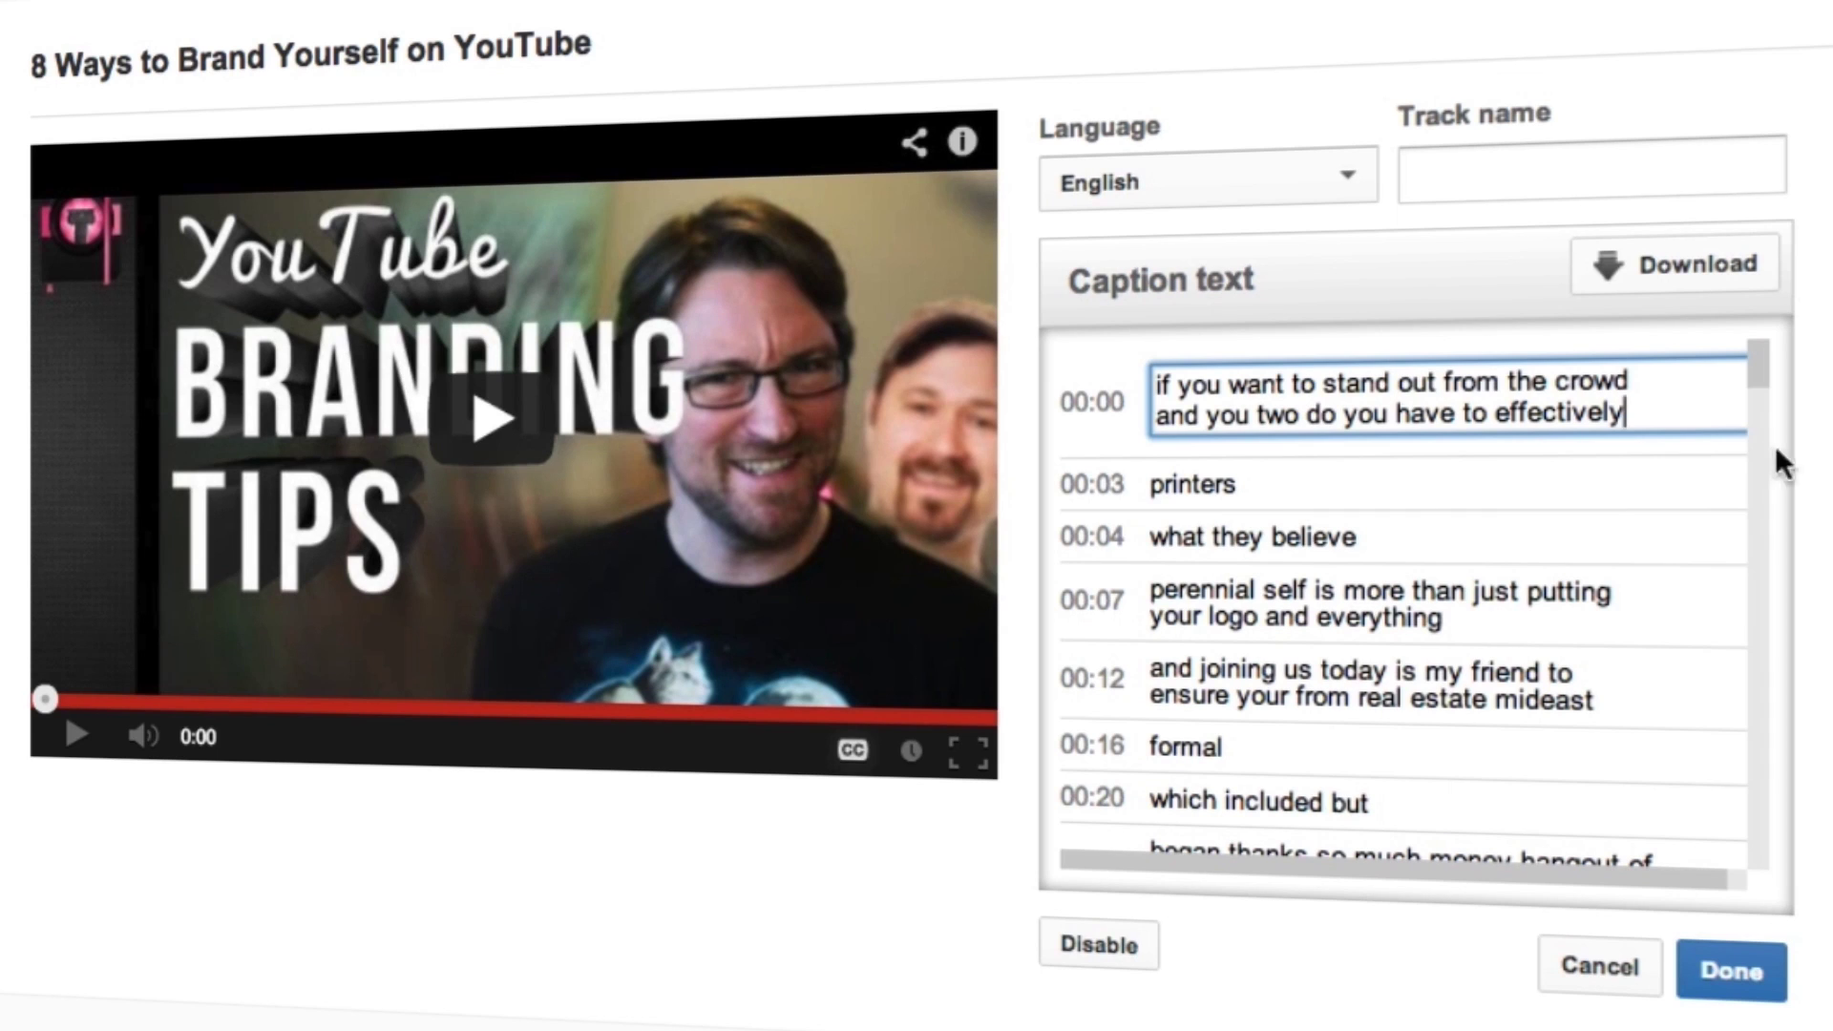
drag(1674, 406, 1103, 311)
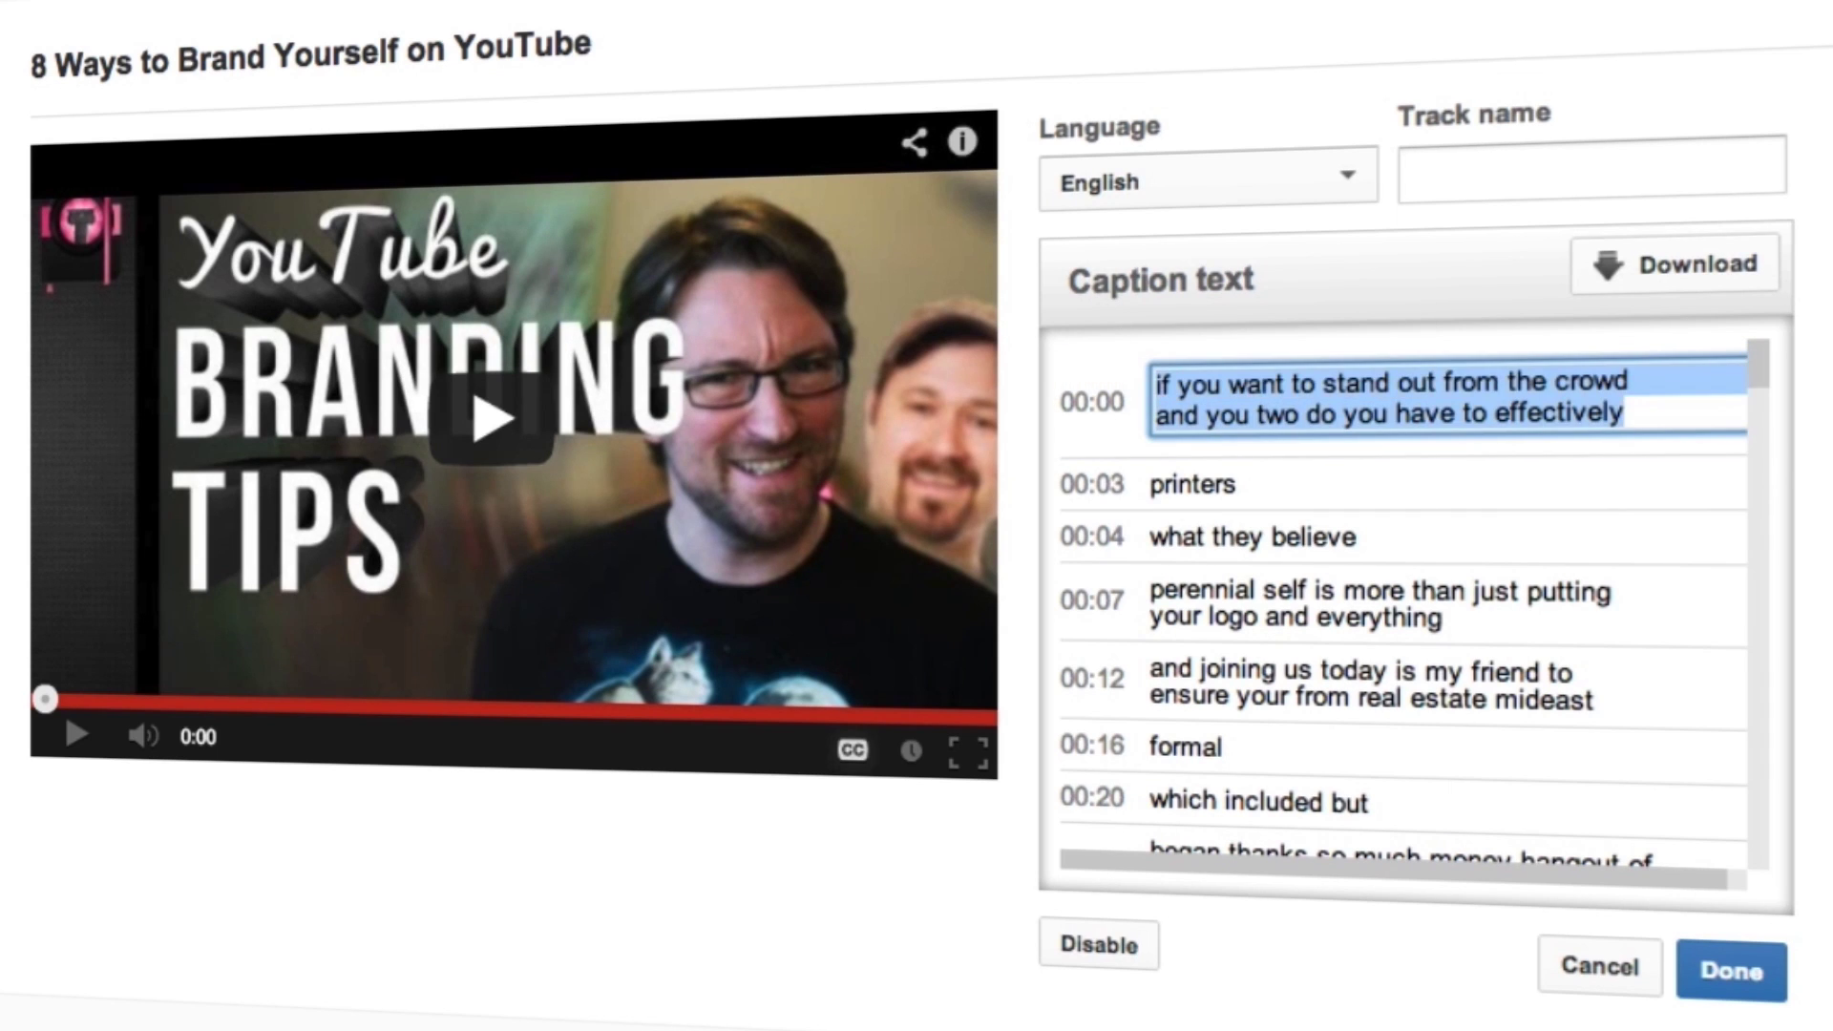
key(BackSpace)
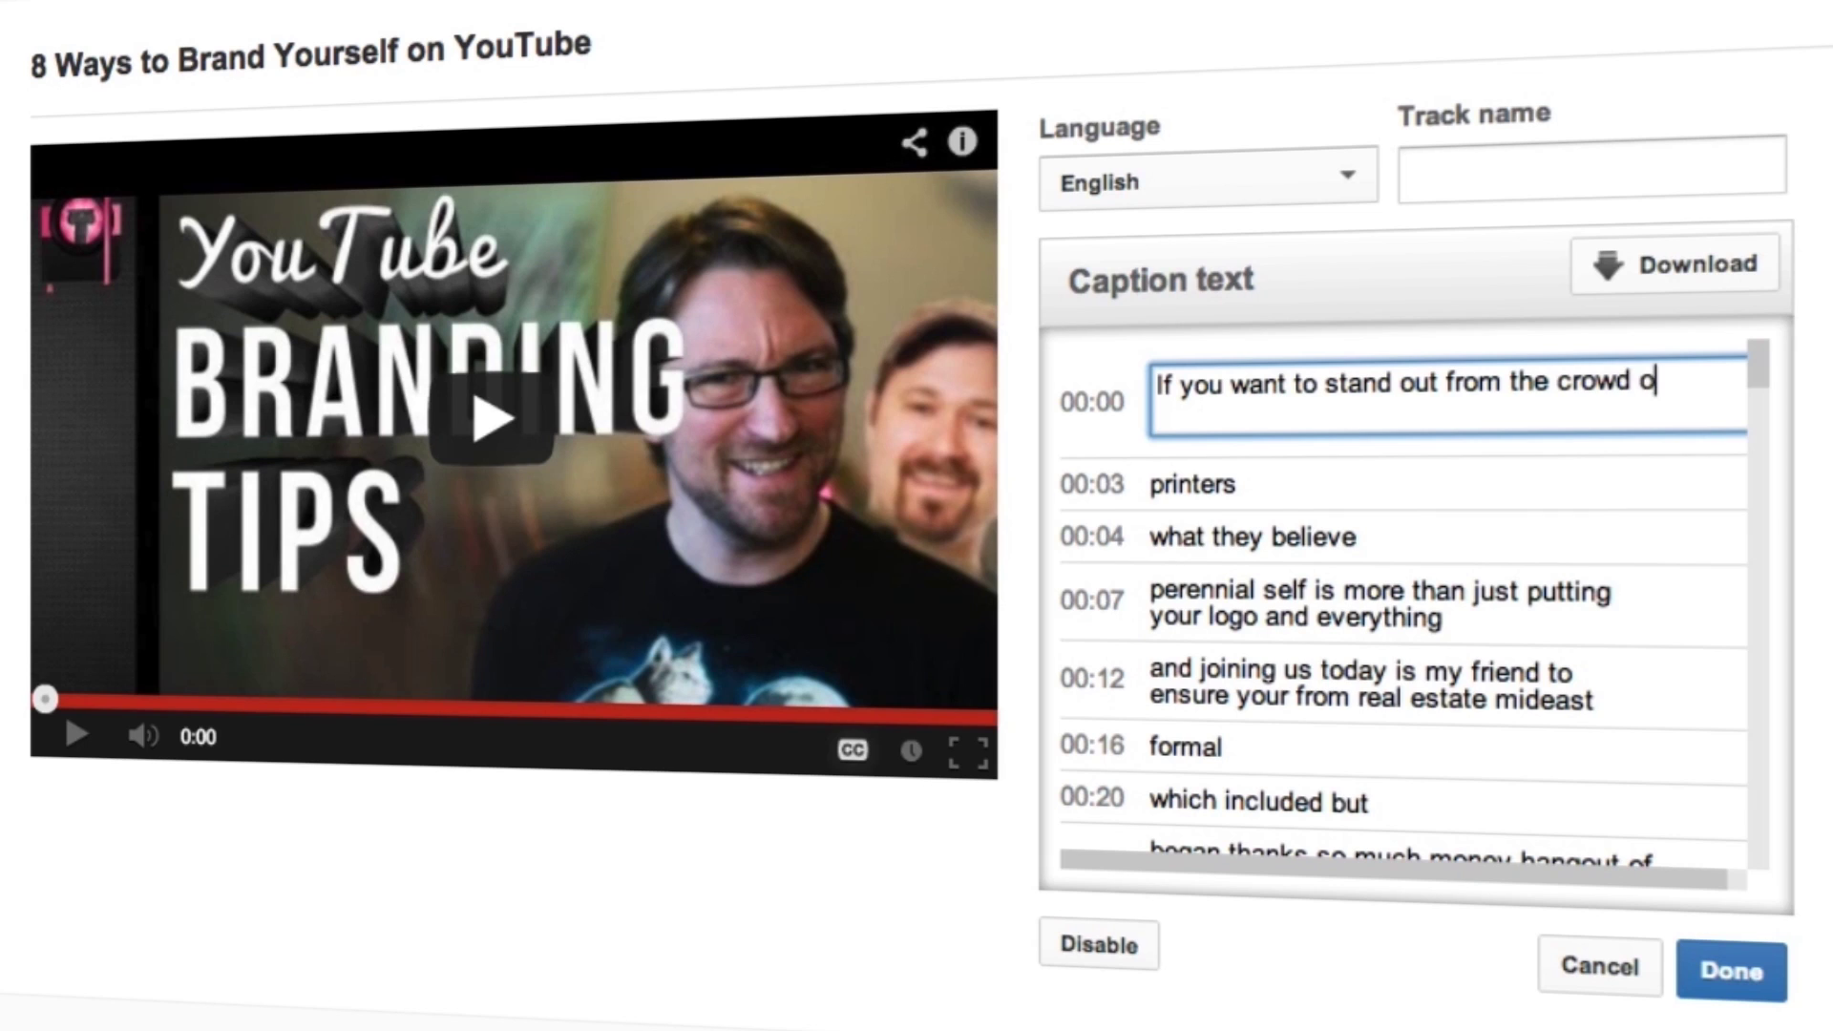
text(n YouTube you have to effectively)
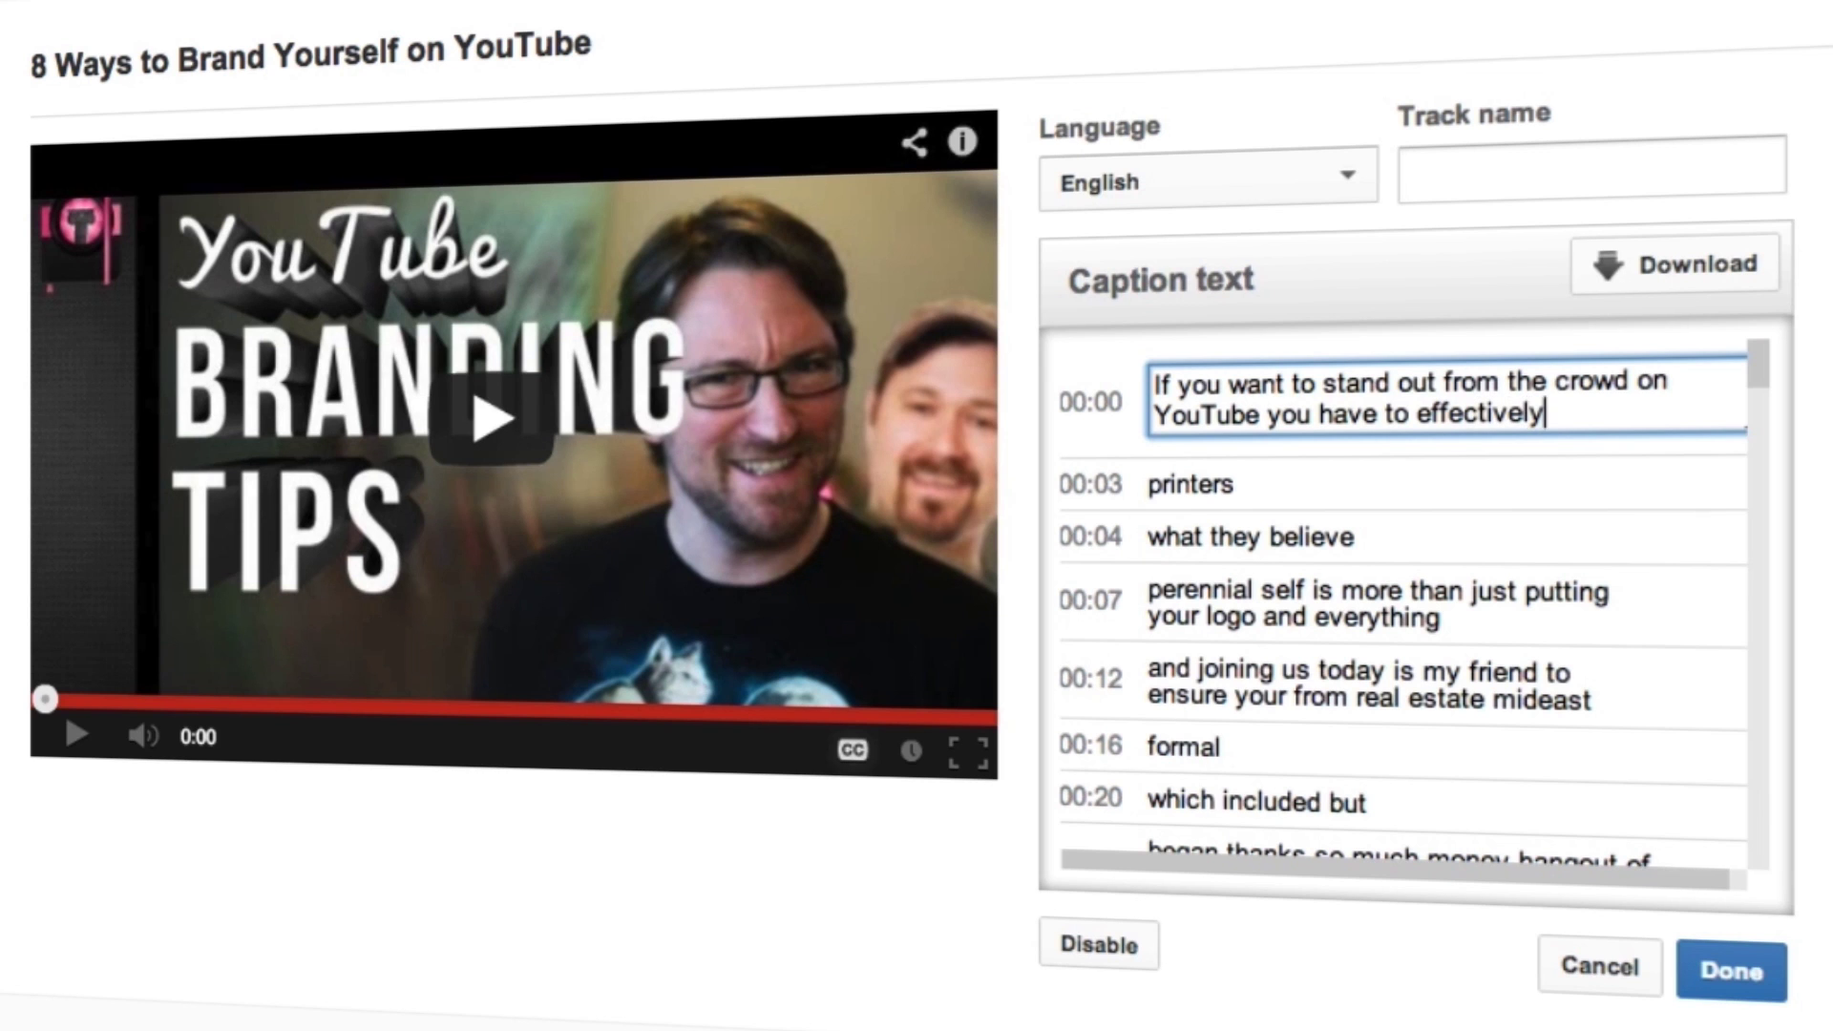
Save the rewritten opening line and select 'printers' in the second caption to replace it
click(1251, 491)
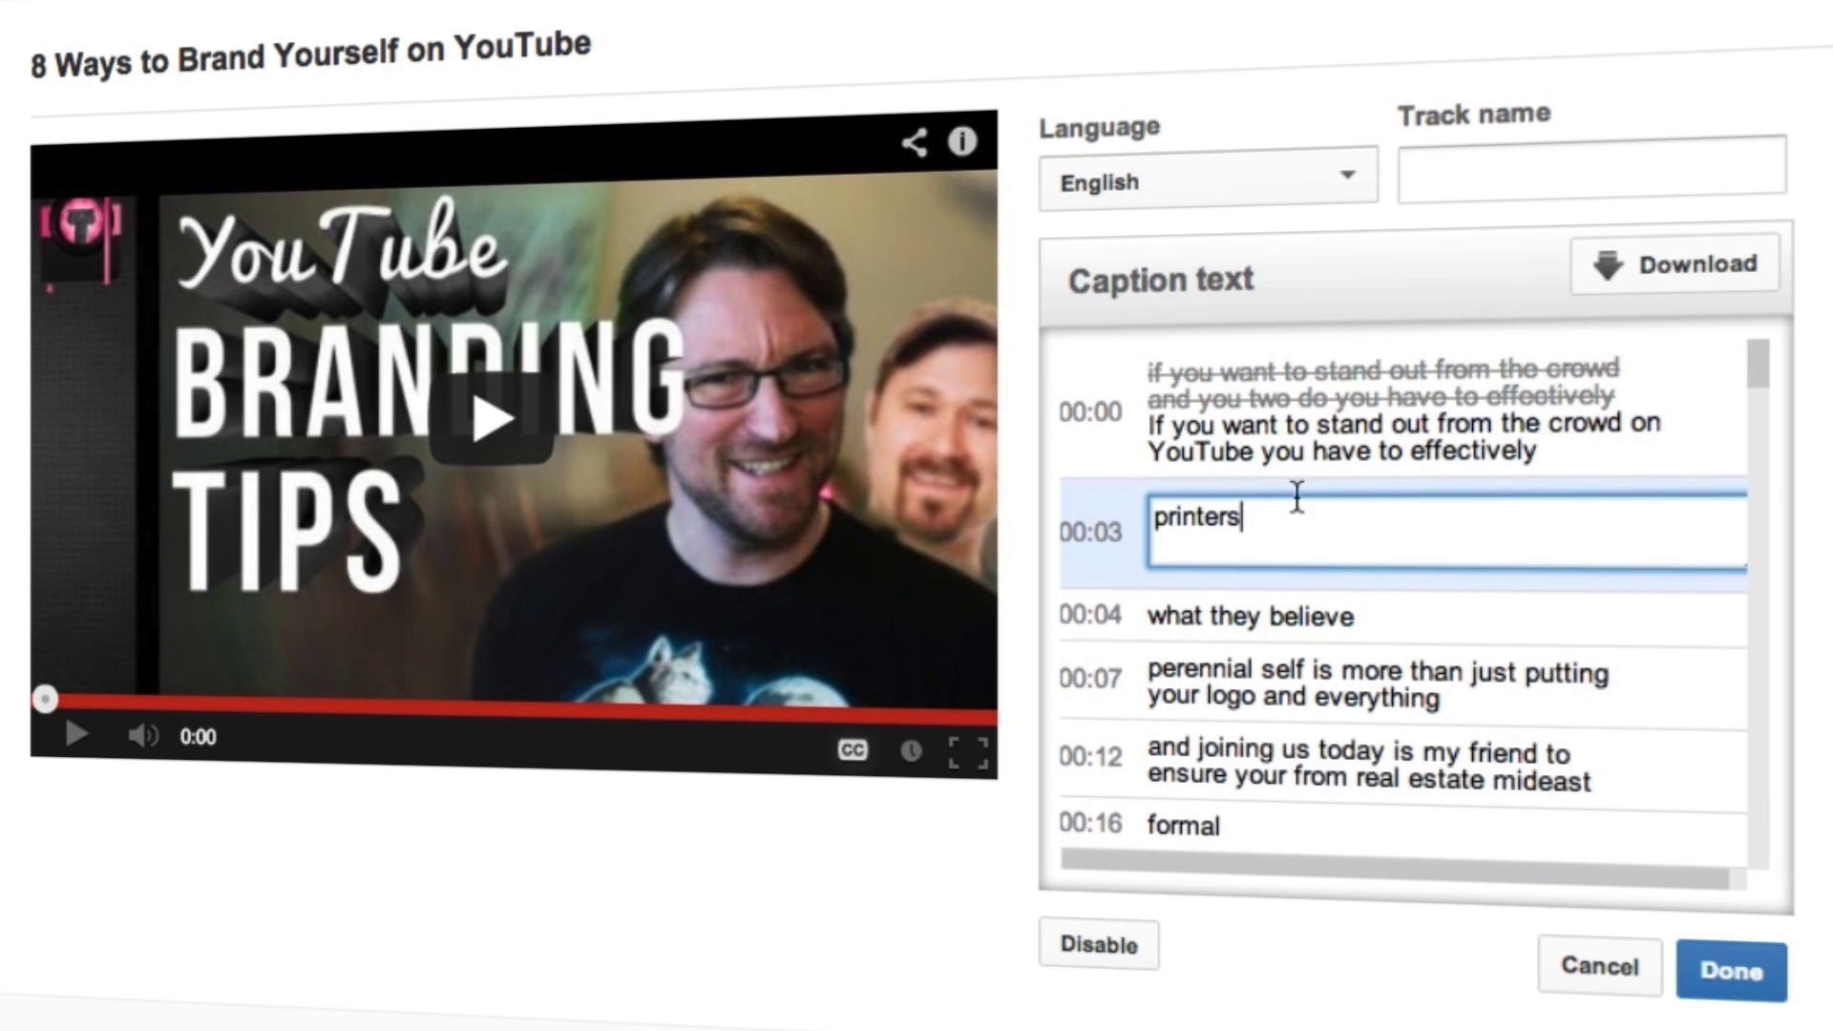
drag(1180, 511, 1153, 516)
text(rand)
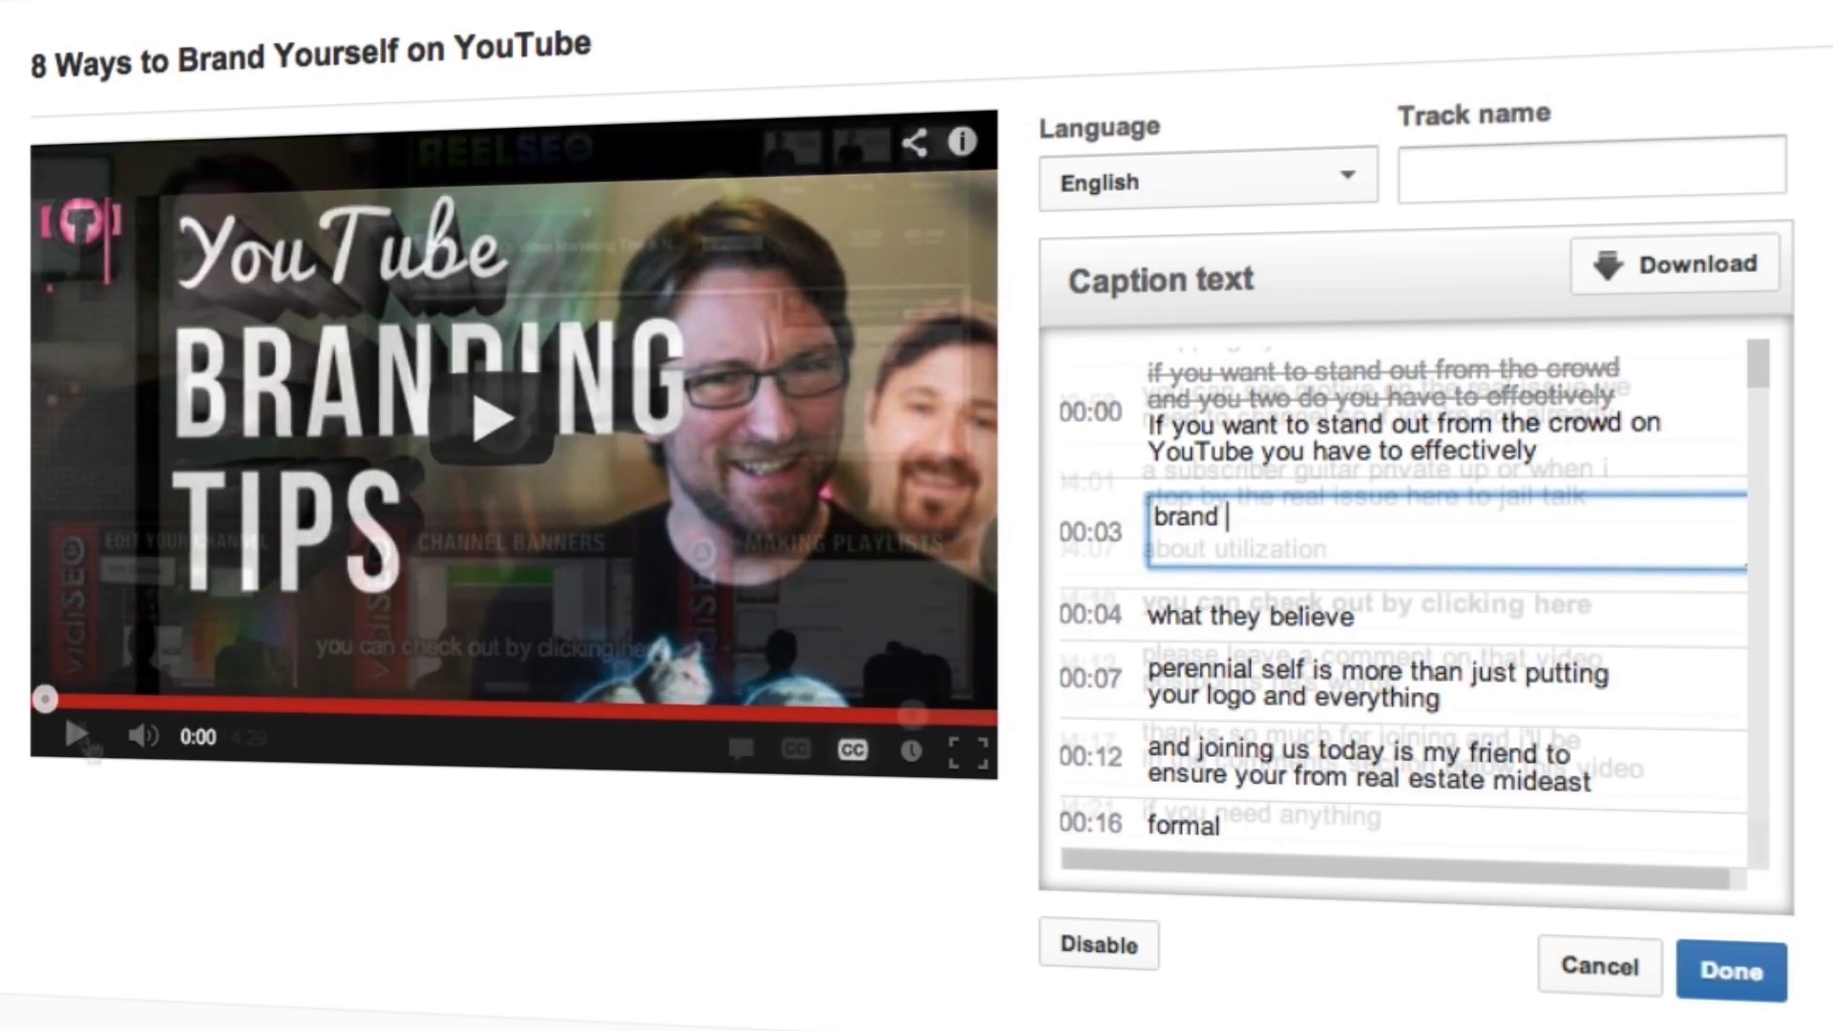
text( yourself.)
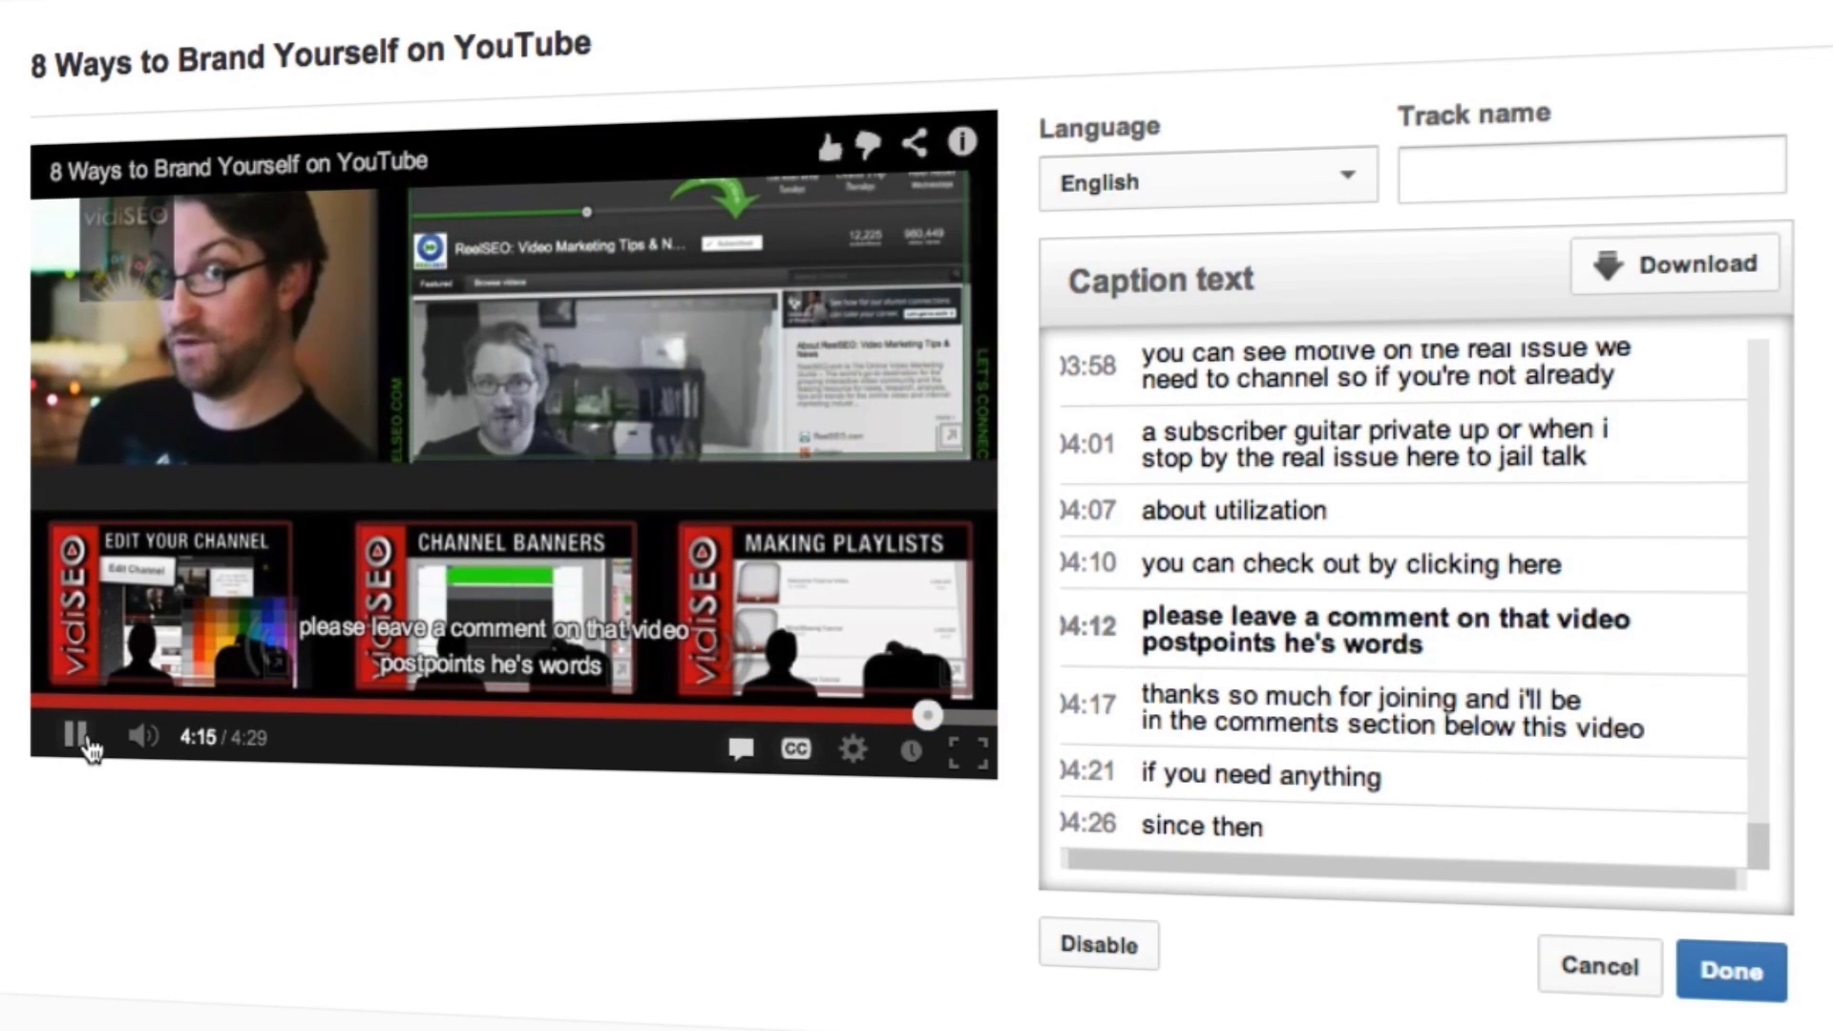
Pause playback and save the corrected captions as a track named 'Manual Captions'
click(76, 736)
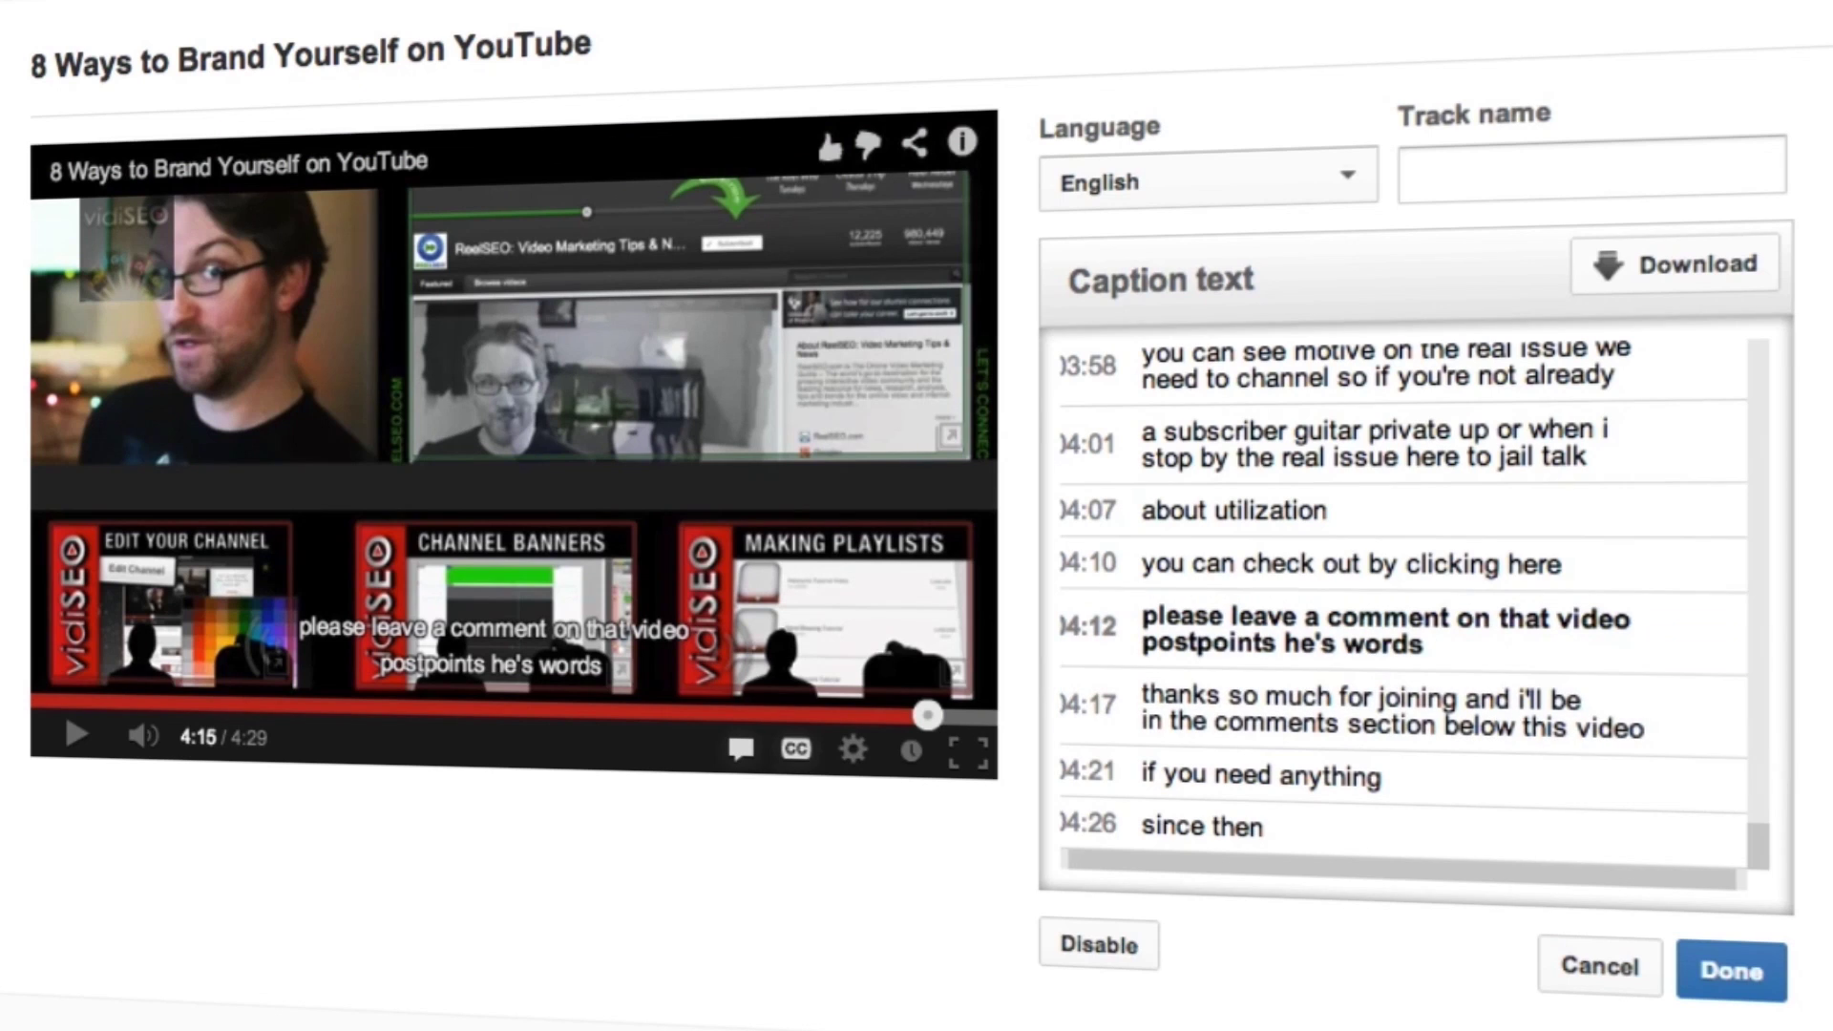
click(1560, 172)
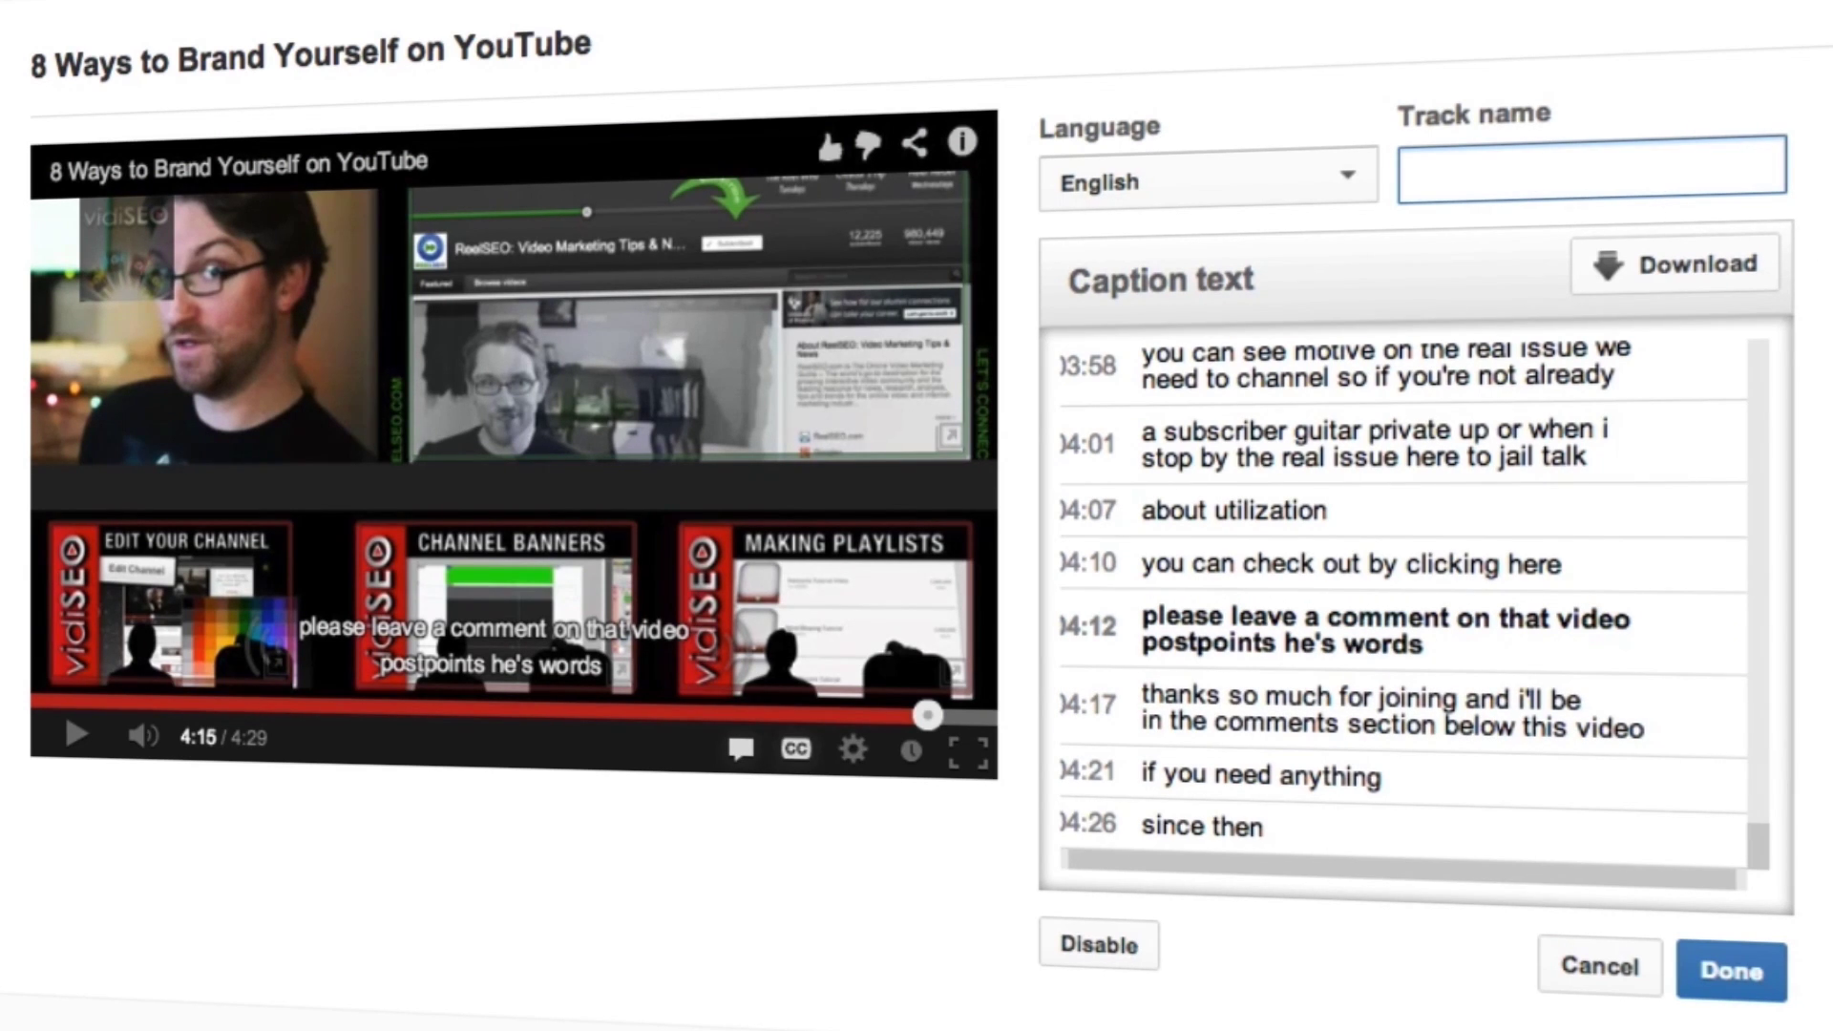
text(Manual Captions)
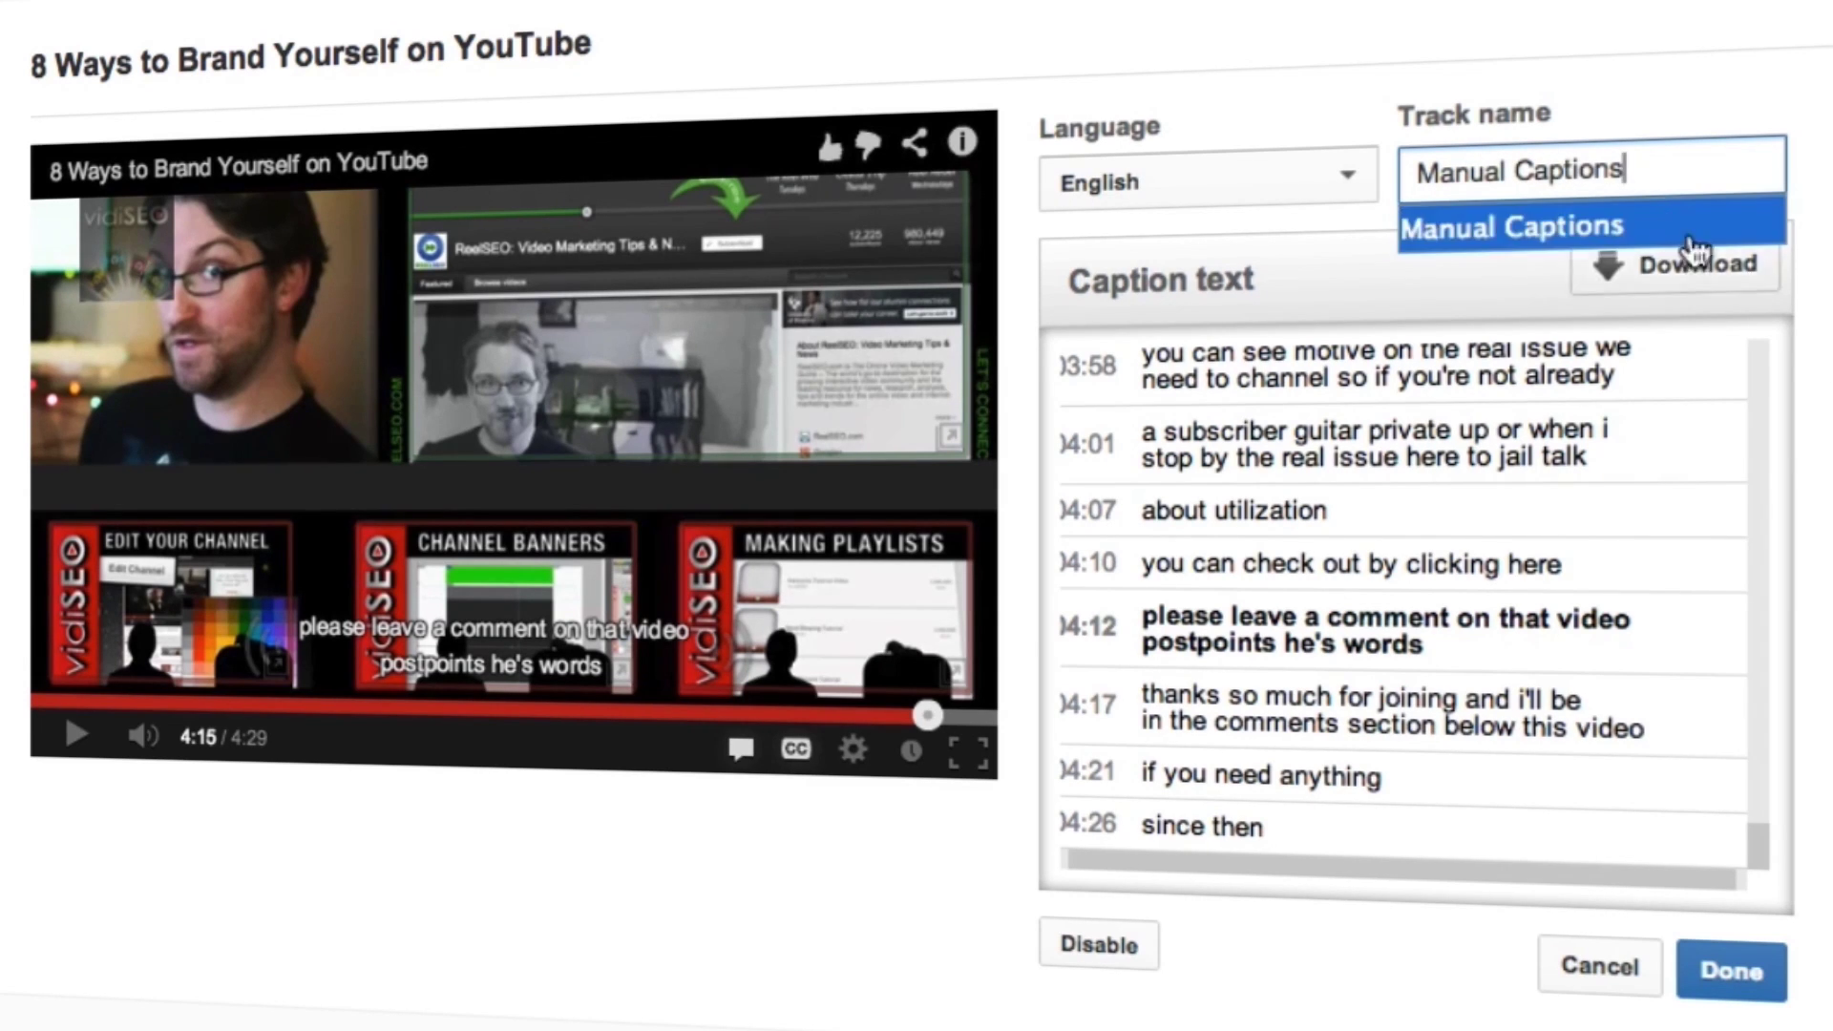
click(1647, 227)
click(1740, 995)
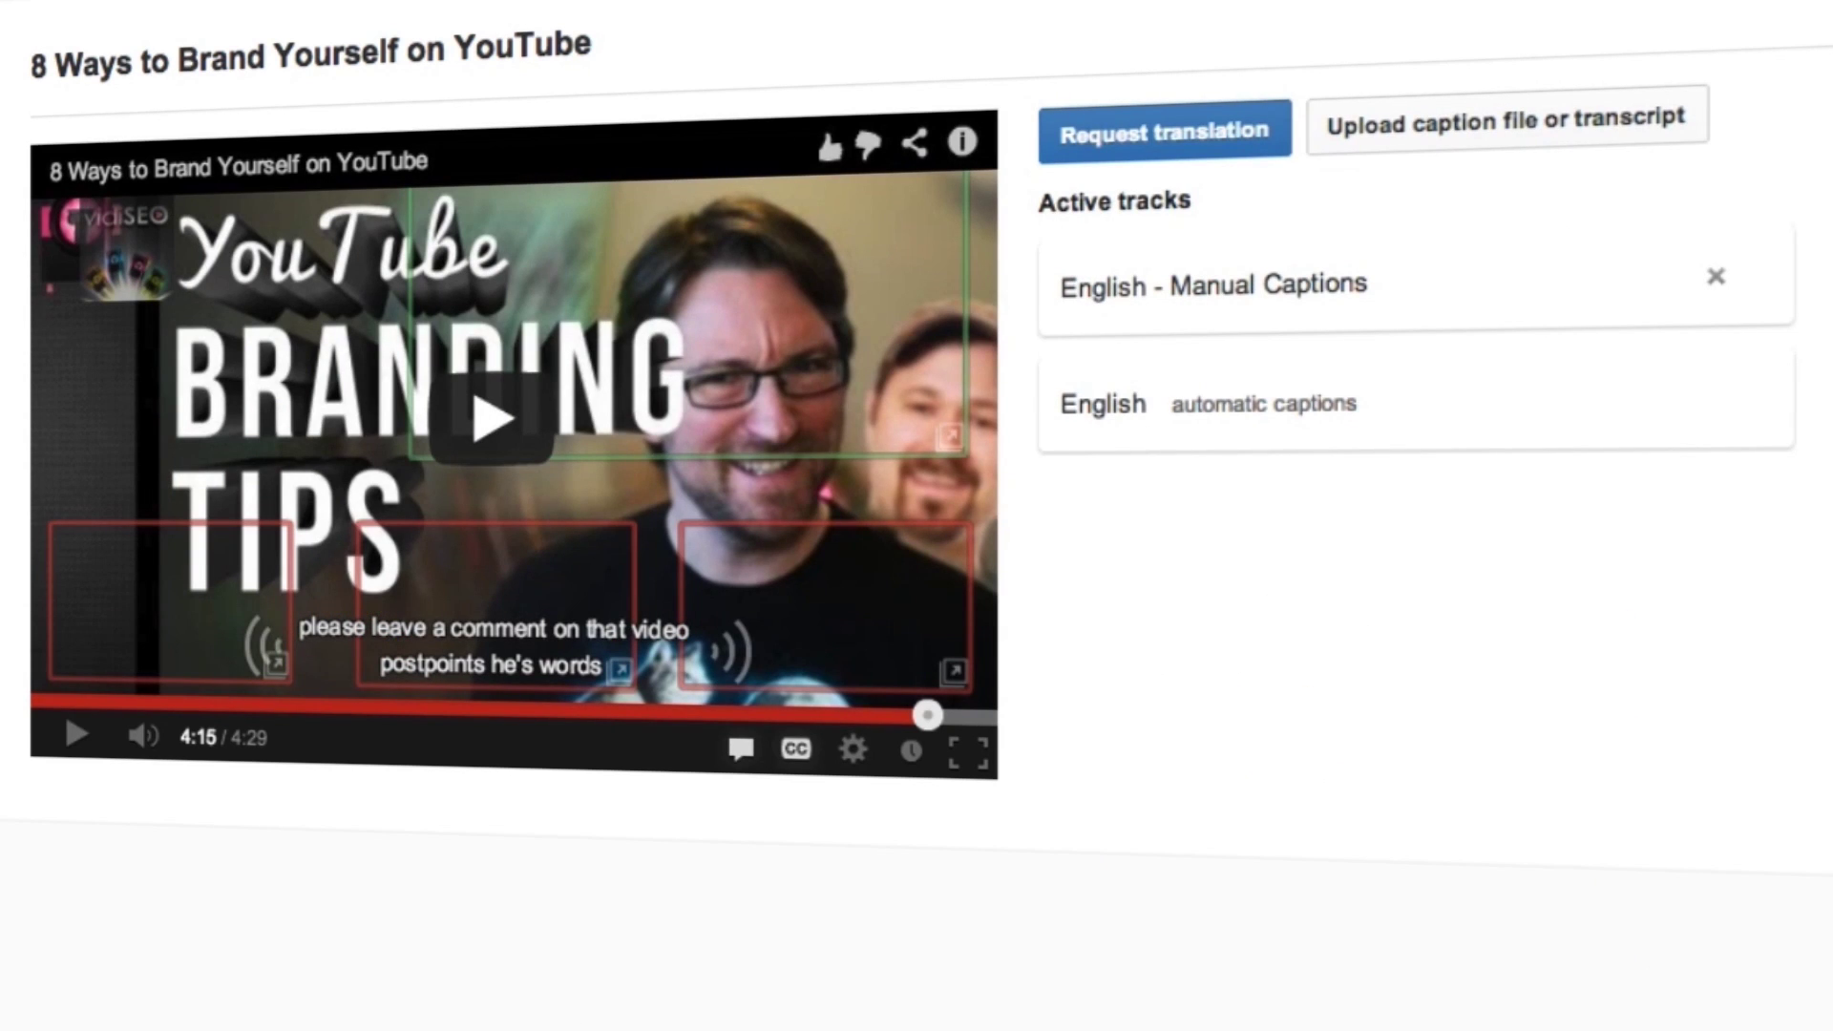
Disable the automatic English captions track for the branding video
click(1386, 319)
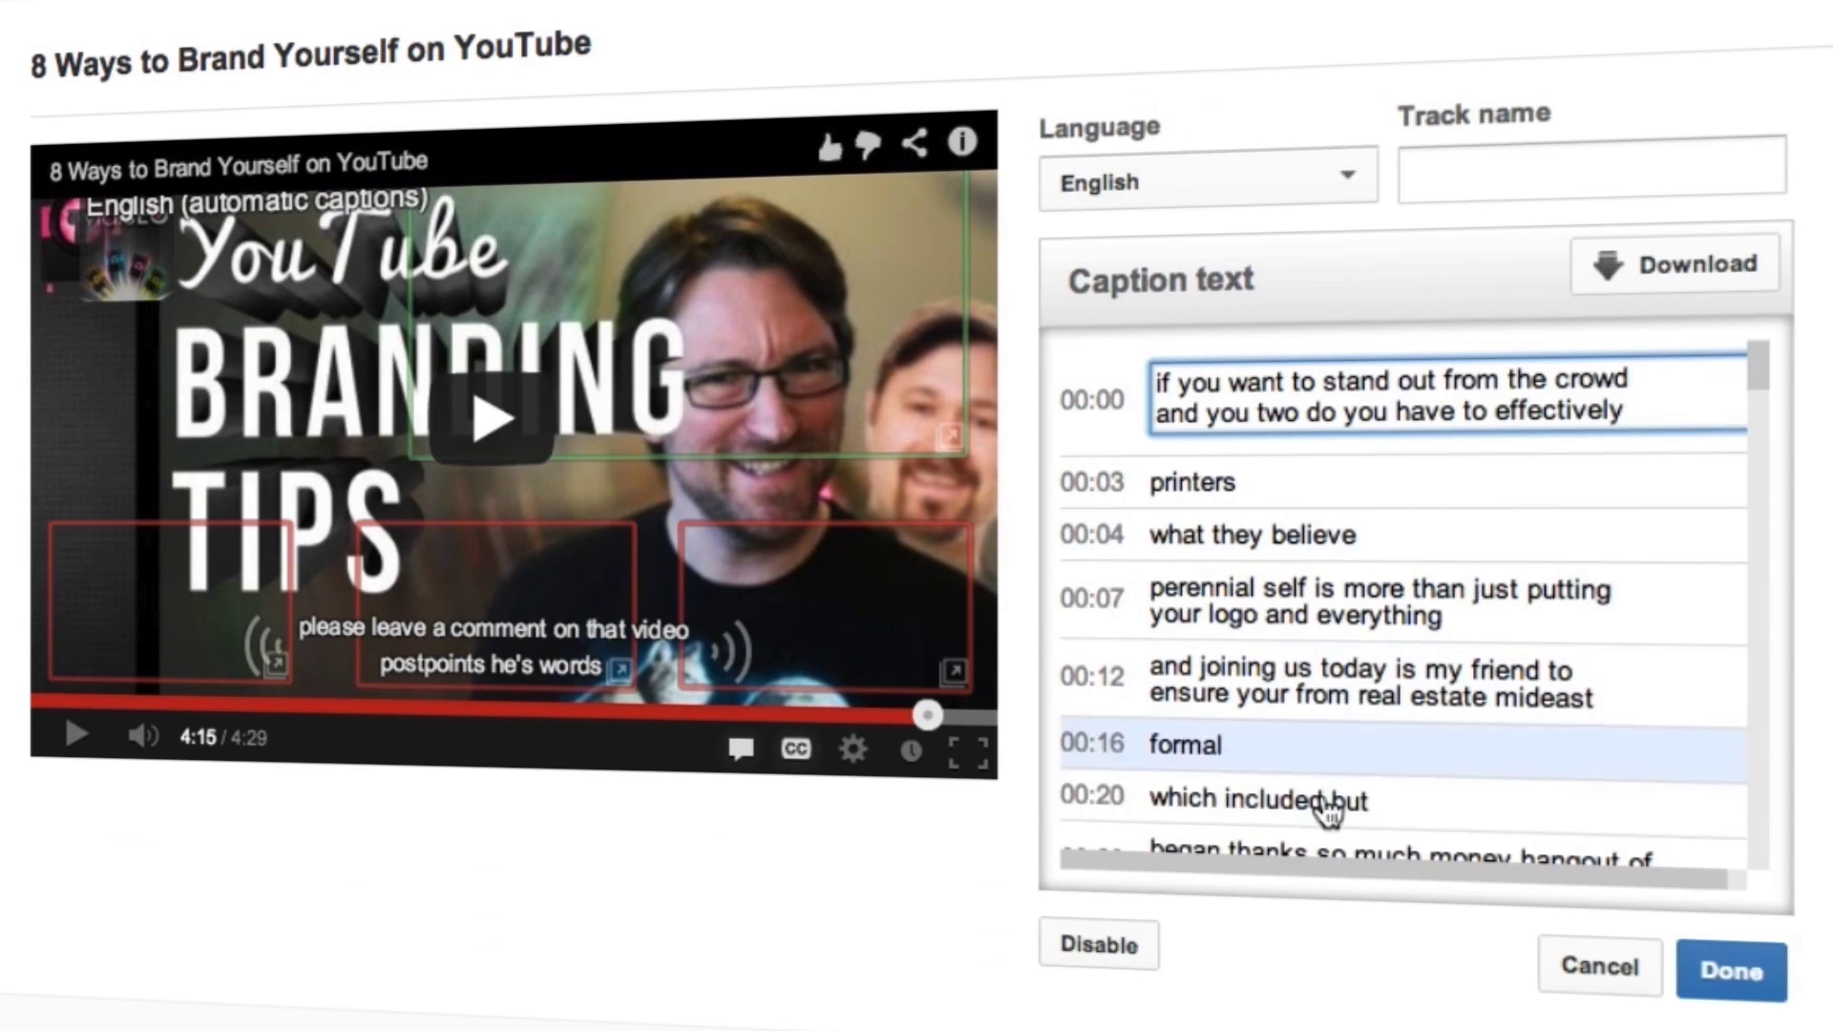
click(1101, 946)
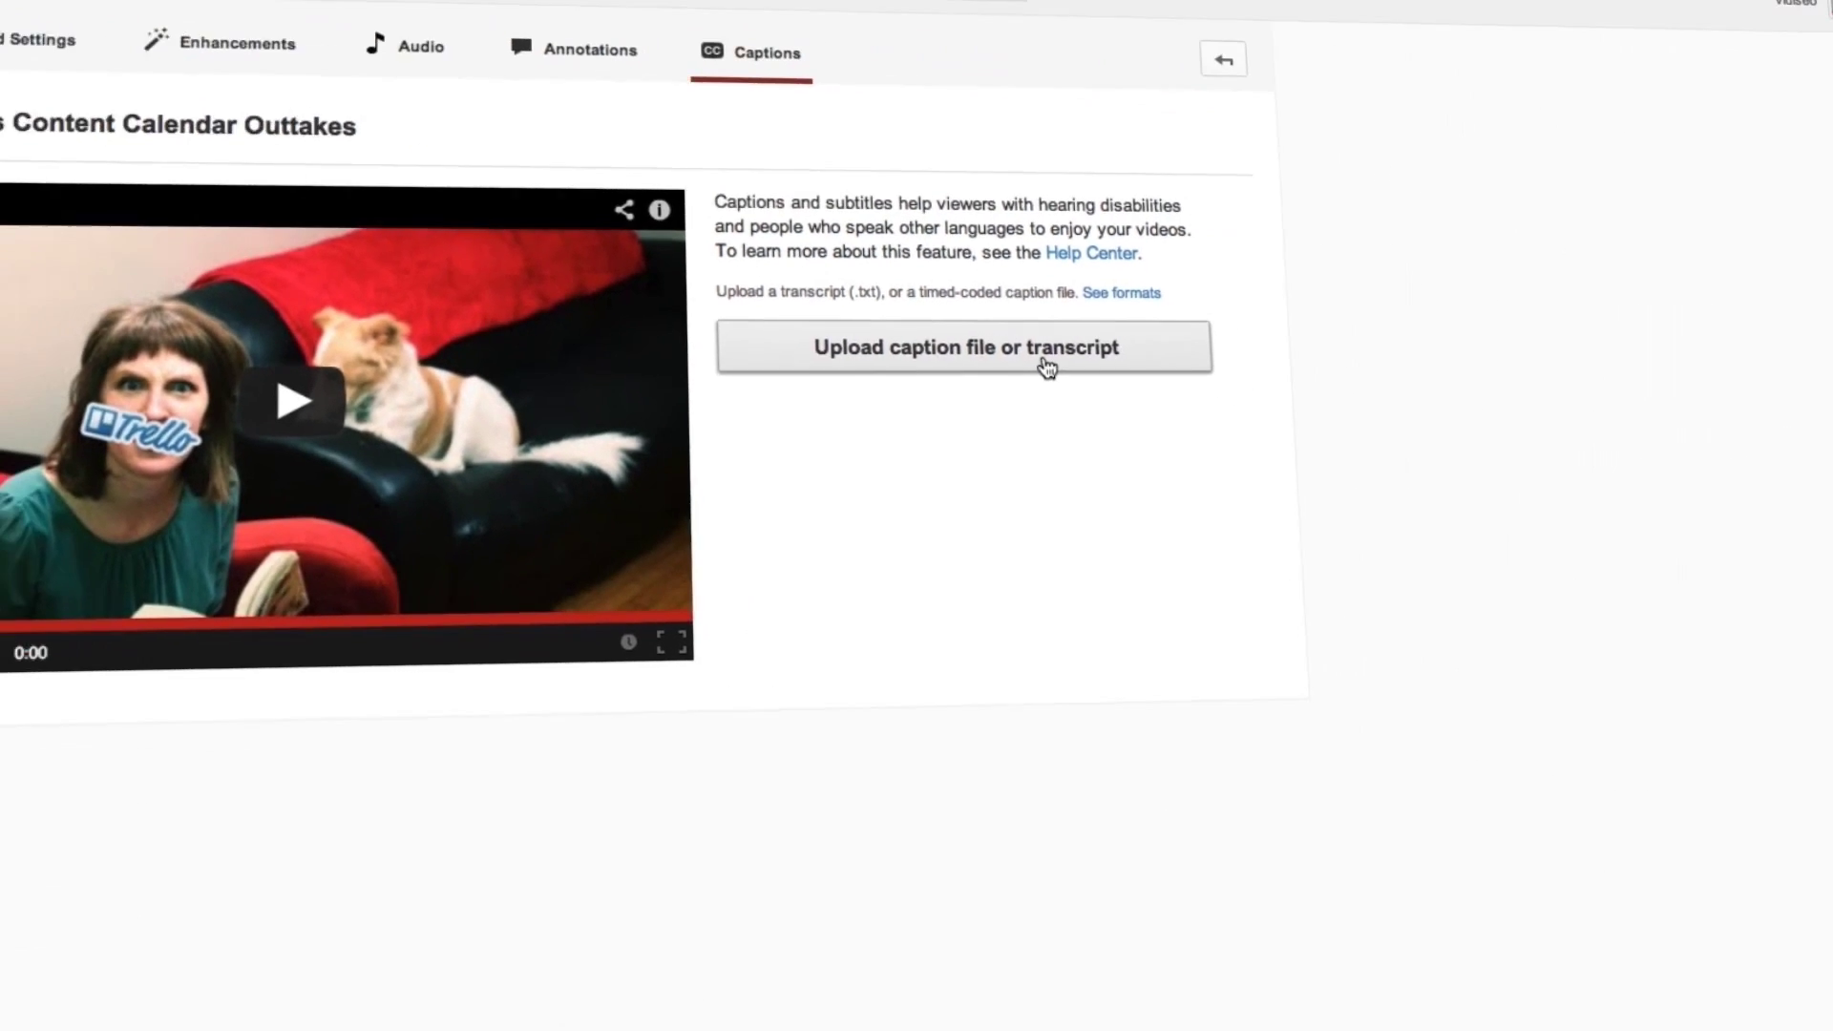
Upload BridgetTranscript.txt from Downloads as a transcript file track named 'Manual Captions'
click(1043, 366)
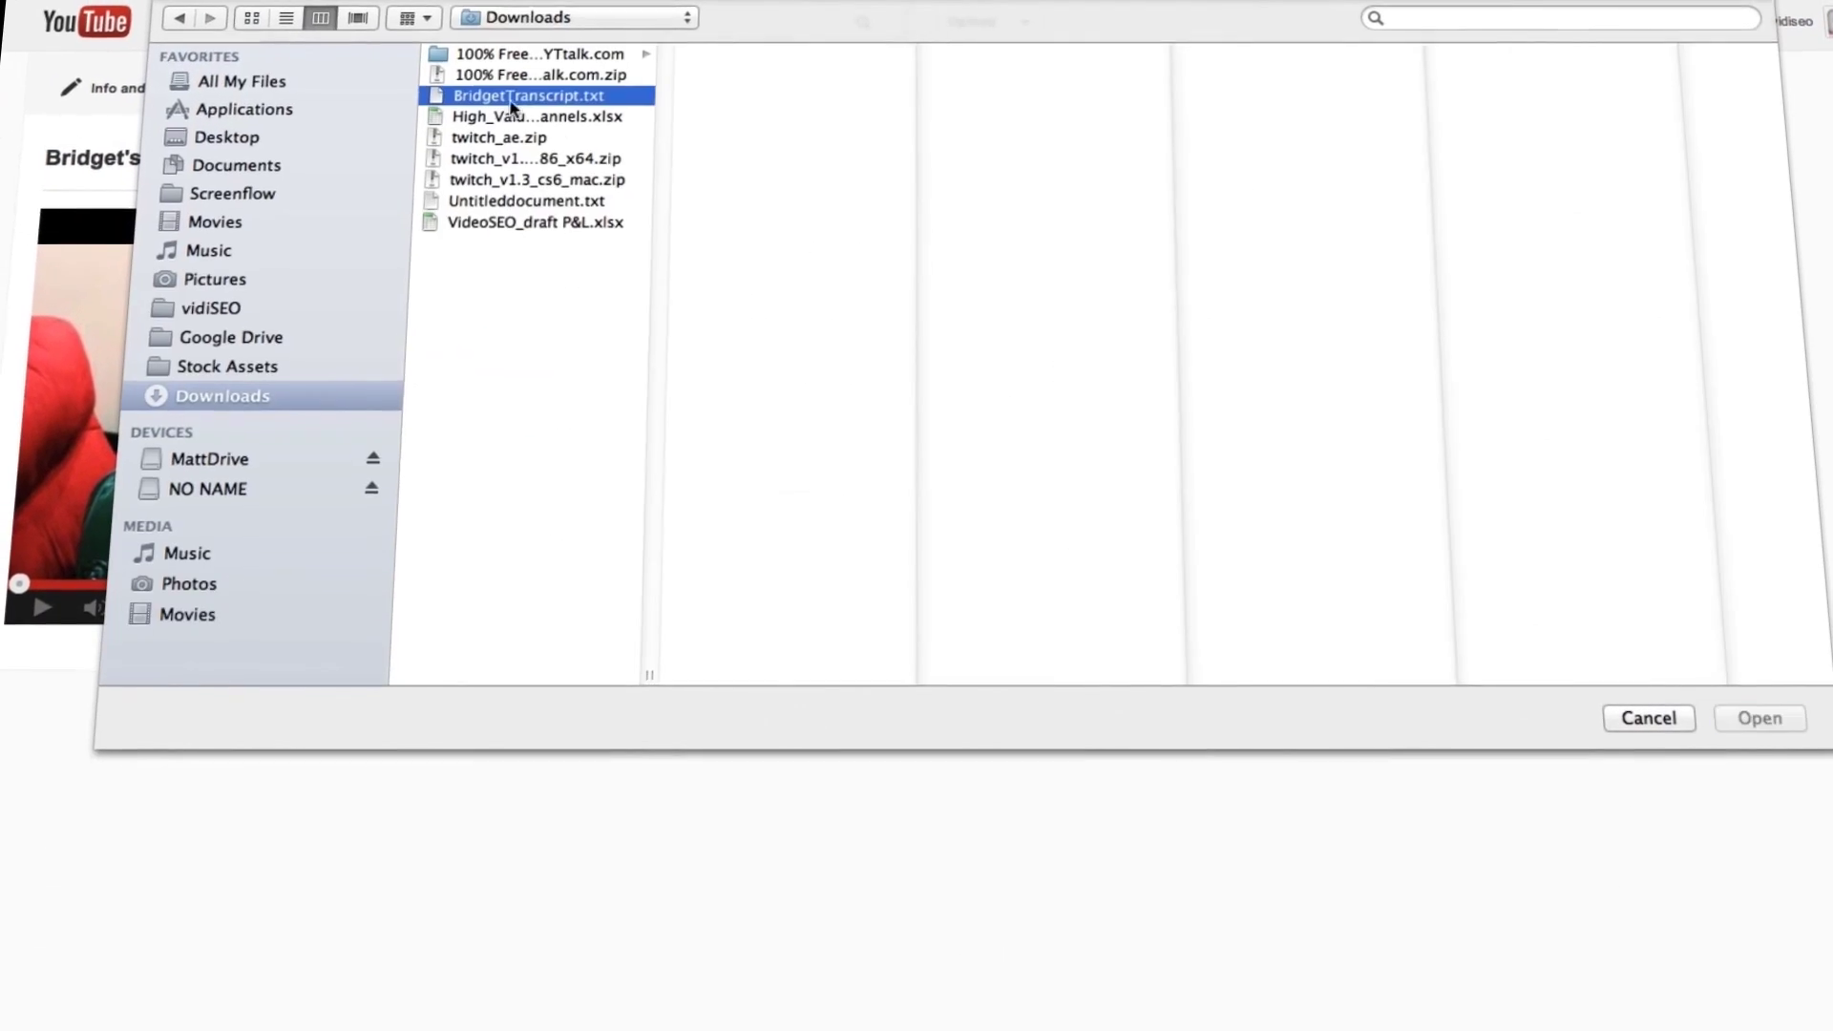
click(1746, 727)
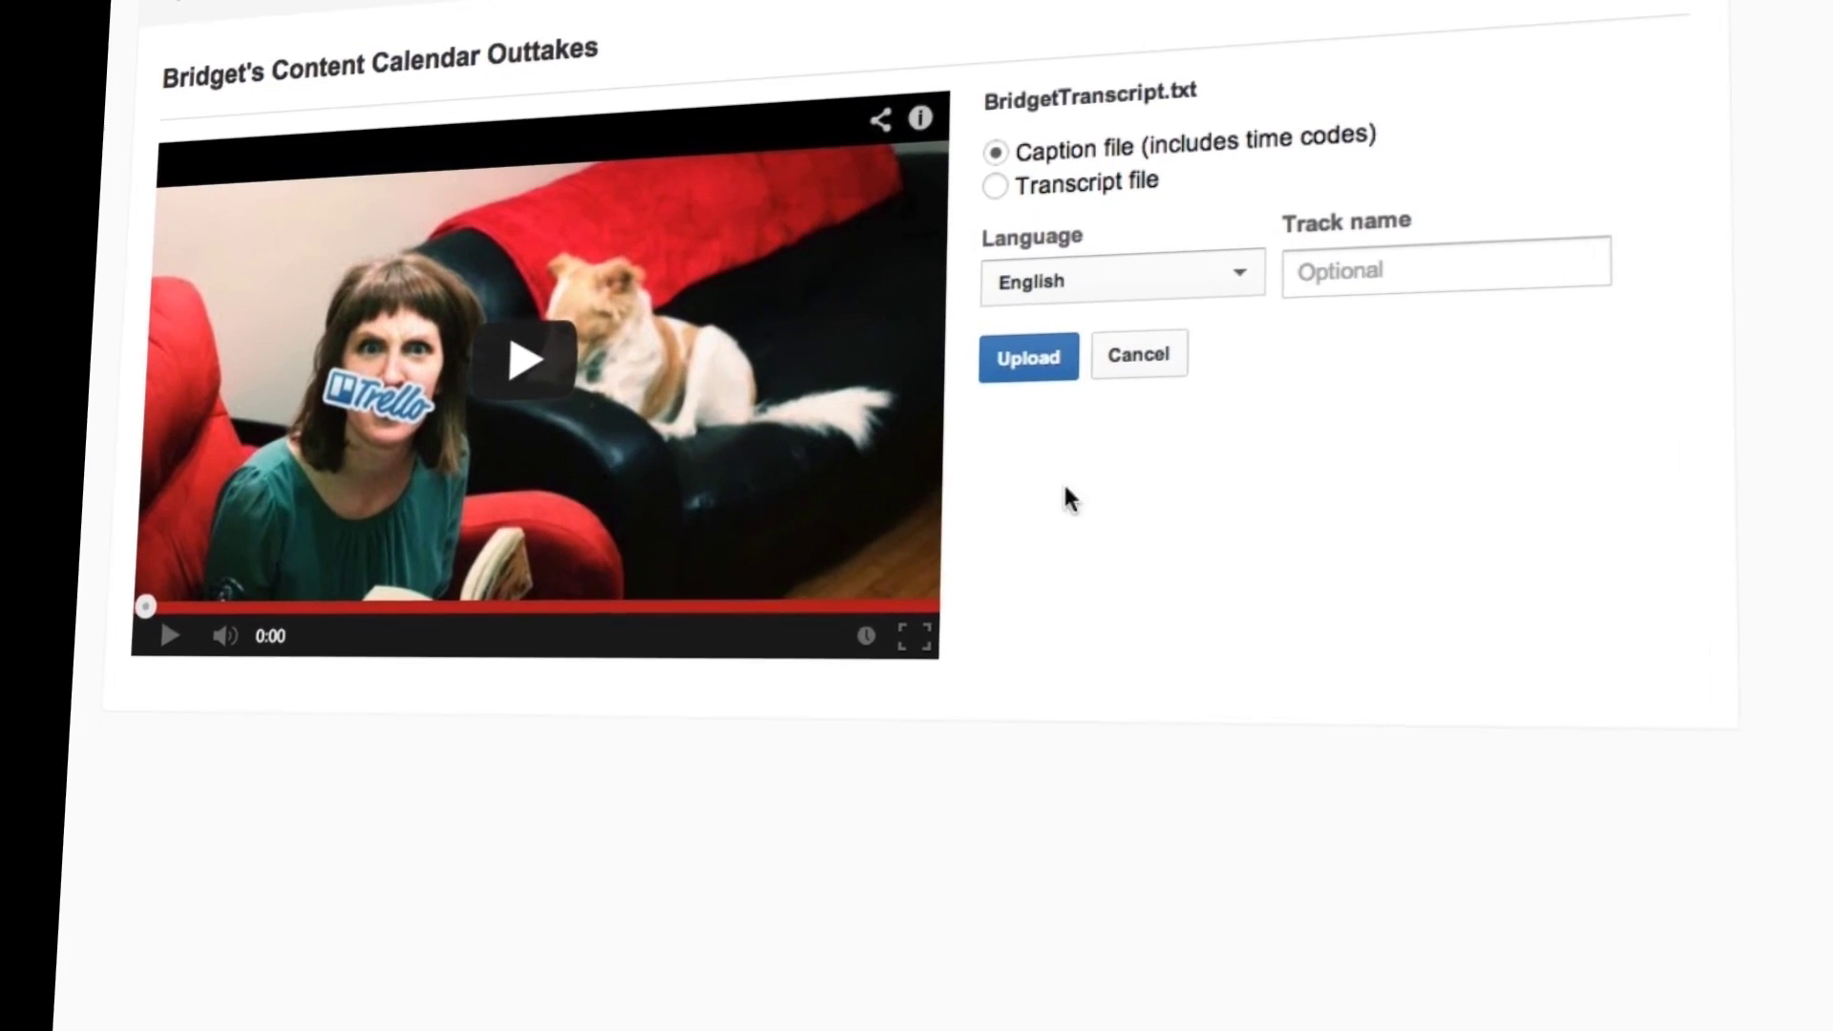
click(993, 187)
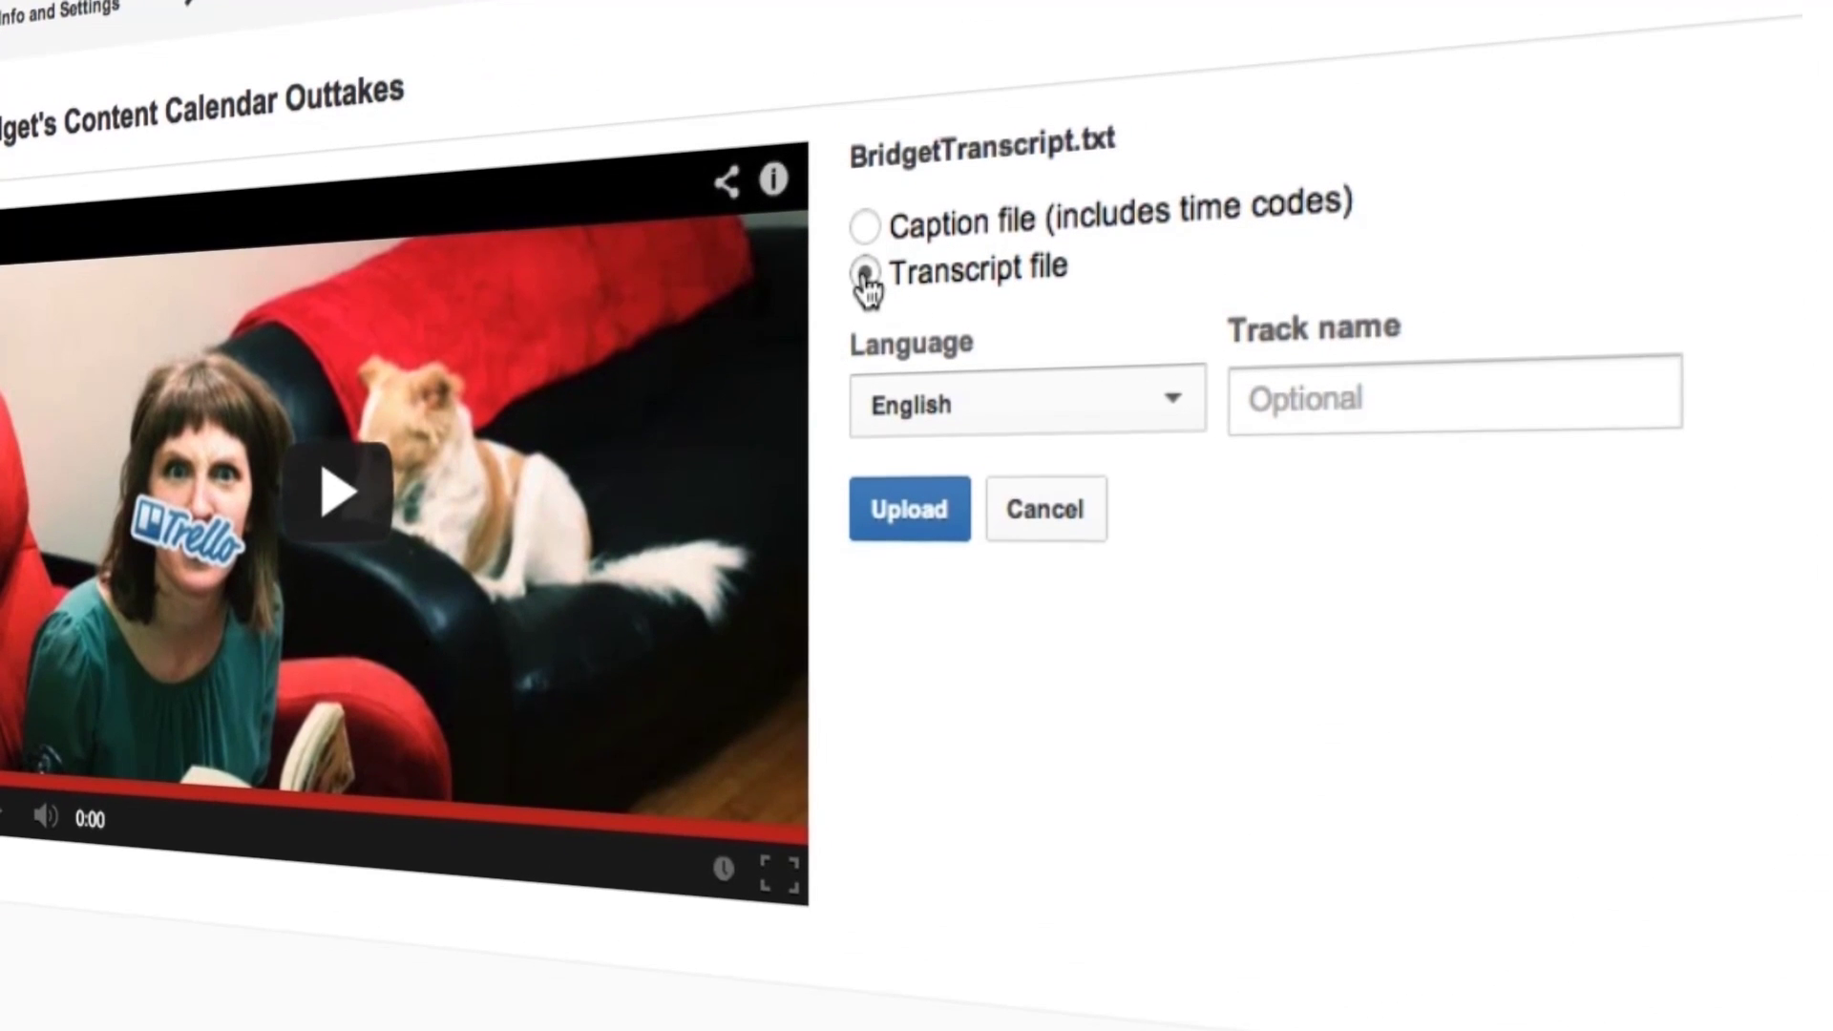
text(Manual Captions)
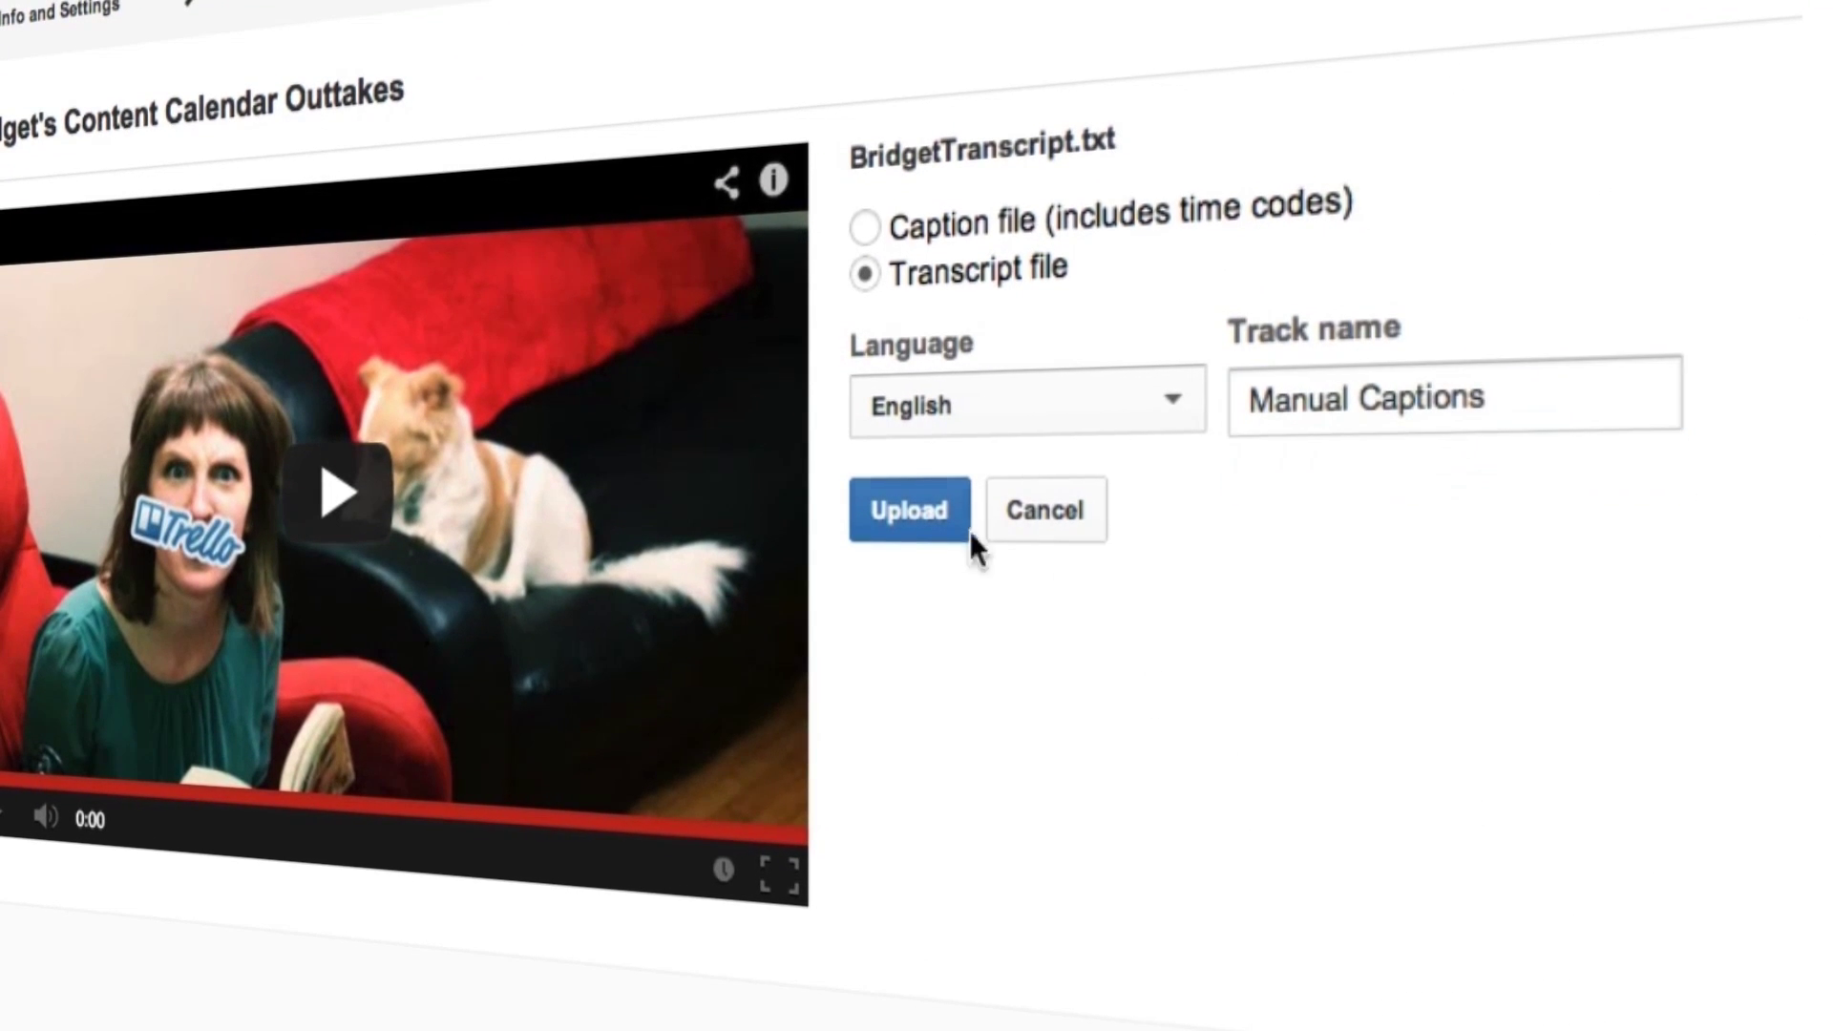
click(921, 534)
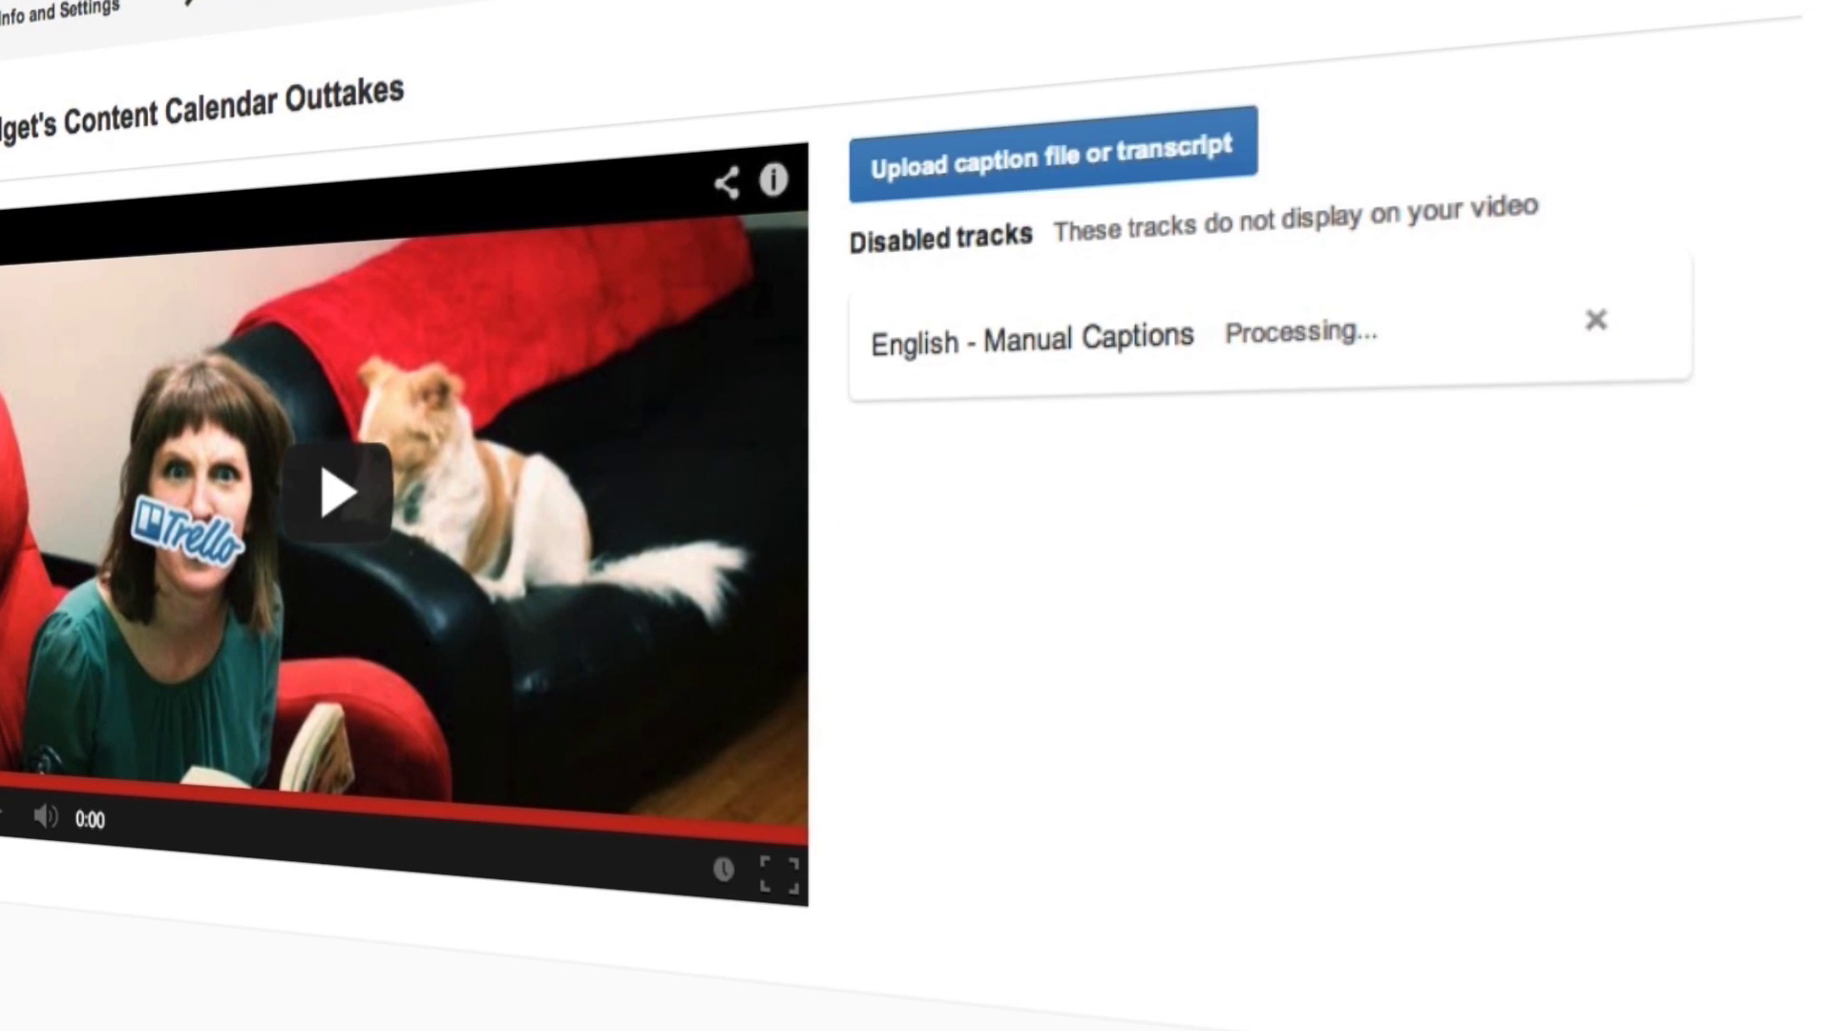